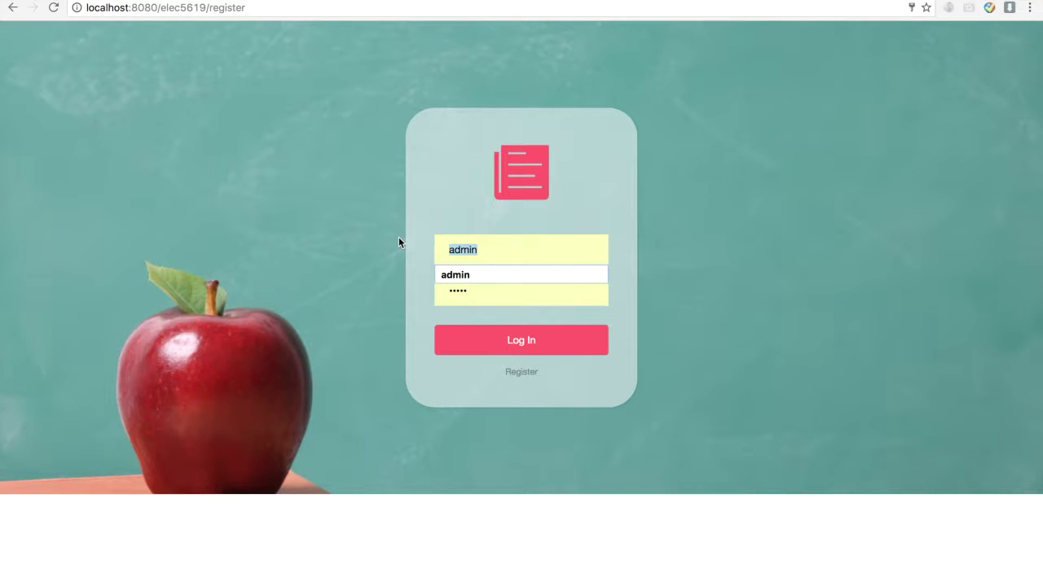
- Register teacher account 'tech55' with a suggested e-mail and a confirmed password
{"action": "left_click", "coordinate": [522, 373]}
{"action": "left_click", "coordinate": [483, 166]}
{"action": "type", "text": "tech"}
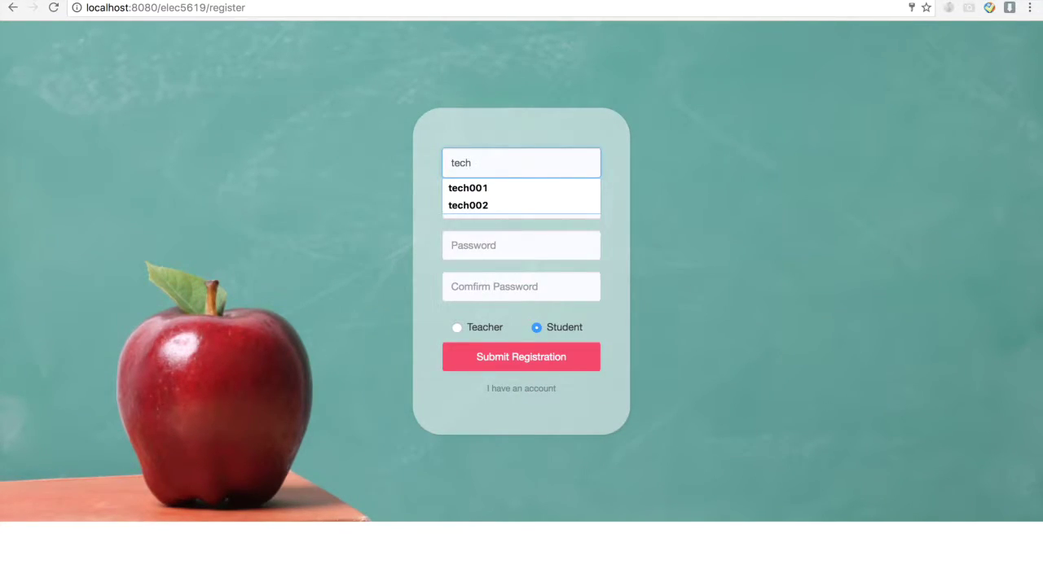
{"action": "type", "text": "55"}
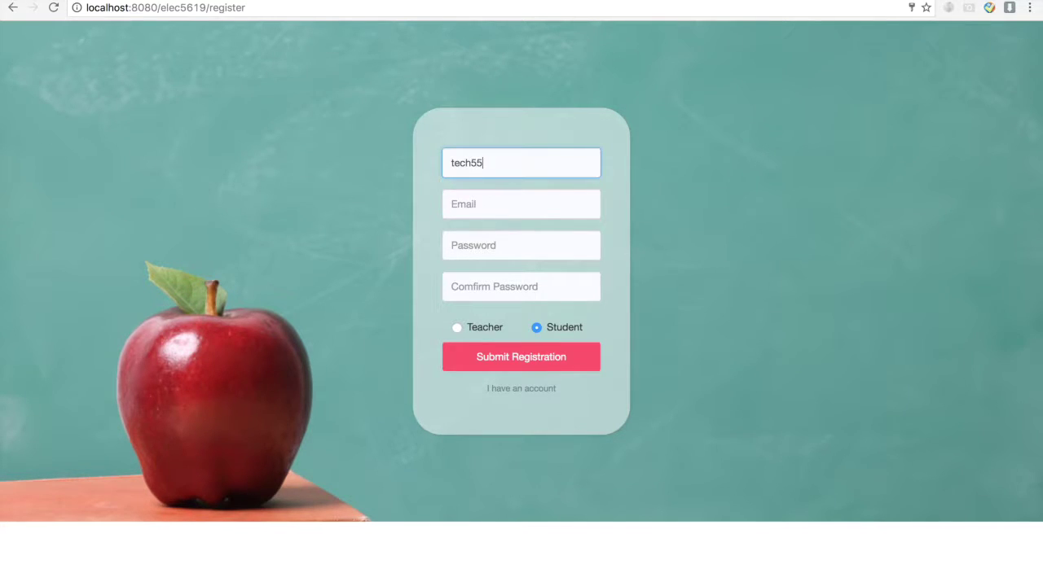
{"action": "left_click", "coordinate": [520, 205]}
{"action": "type", "text": "12"}
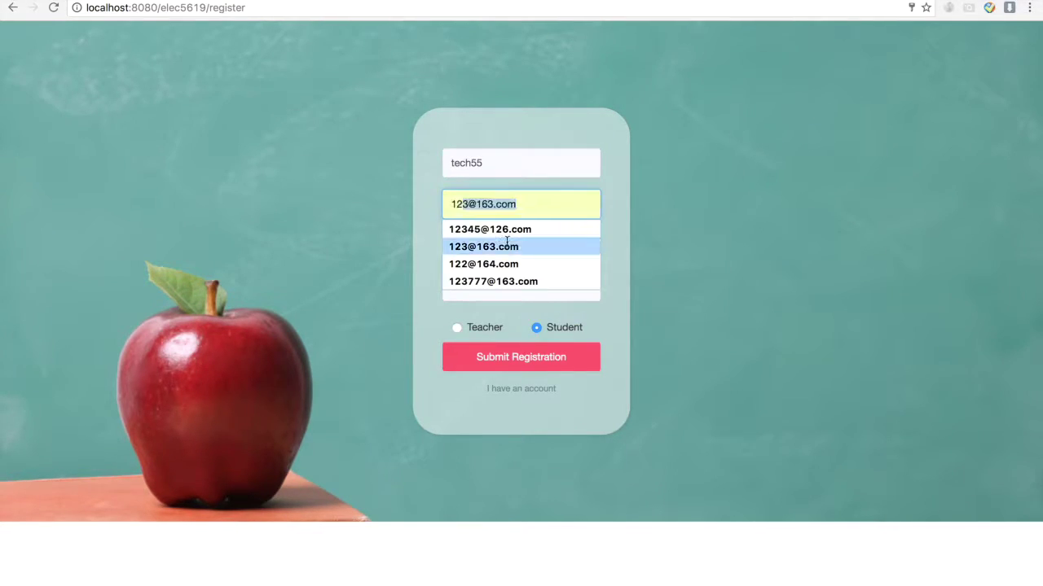
{"action": "left_click", "coordinate": [507, 244]}
{"action": "left_click", "coordinate": [507, 244]}
{"action": "type", "text": "123"}
{"action": "left_click", "coordinate": [509, 283]}
{"action": "type", "text": "123"}
{"action": "left_click", "coordinate": [470, 330]}
{"action": "left_click", "coordinate": [518, 363]}
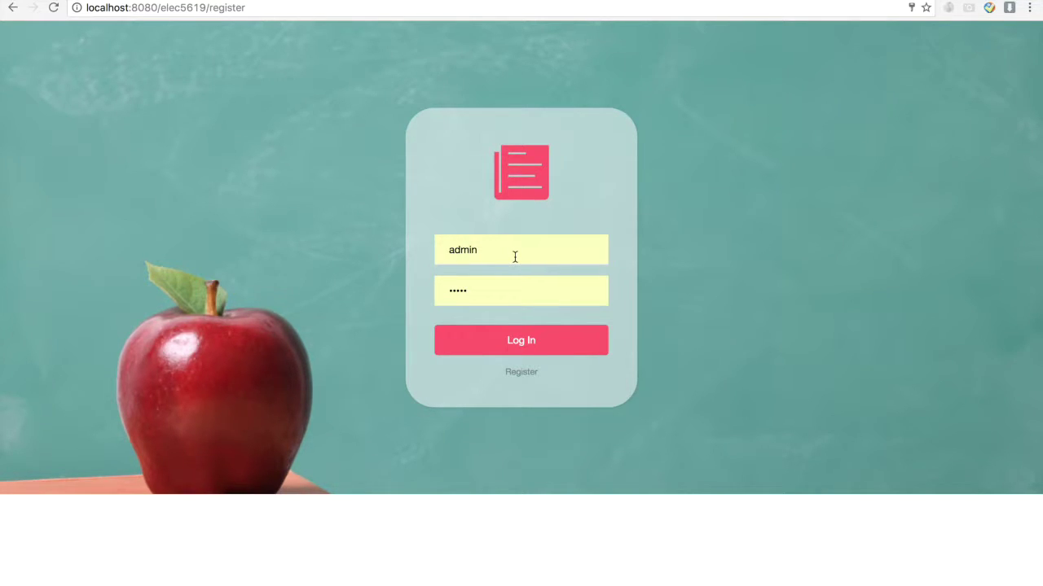
- Replace the prefilled admin username with 'tech55', enter its password, and log in
{"action": "left_click", "coordinate": [515, 257]}
{"action": "left_click_drag", "start_coordinate": [514, 257], "coordinate": [396, 240]}
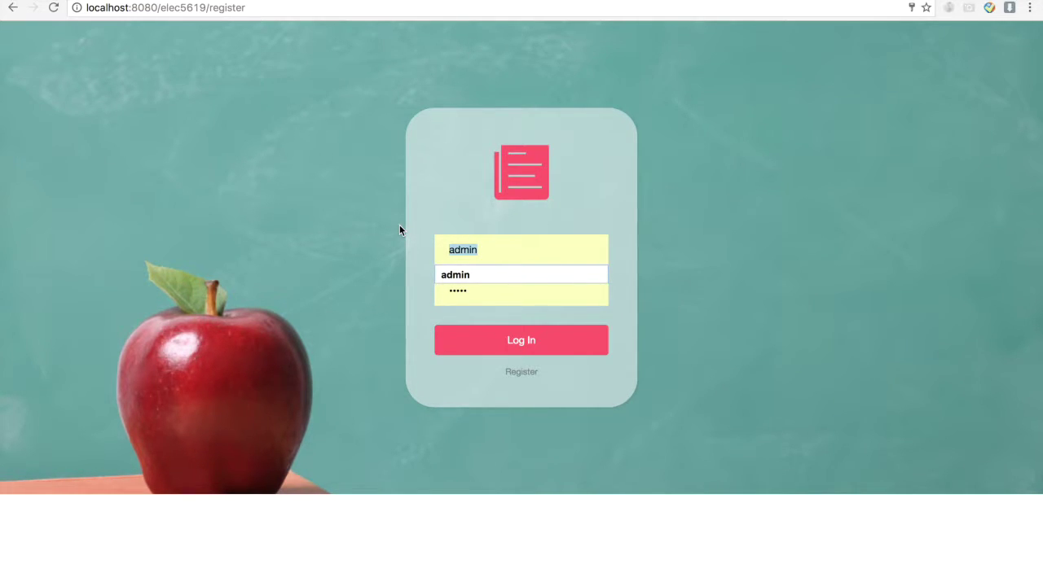
{"action": "type", "text": "tech"}
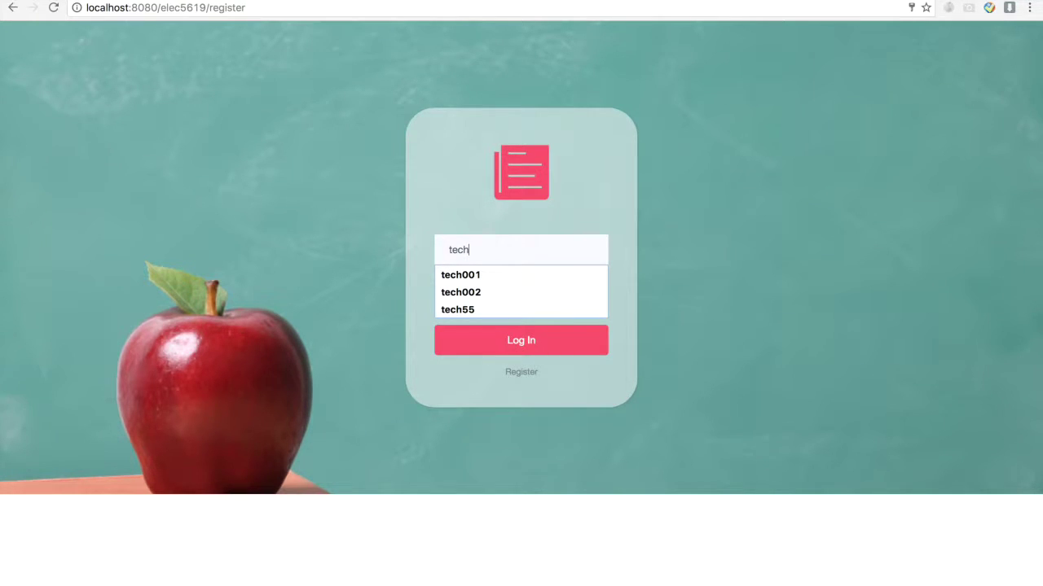
{"action": "type", "text": "55"}
{"action": "key", "text": "Tab"}
{"action": "type", "text": "123"}
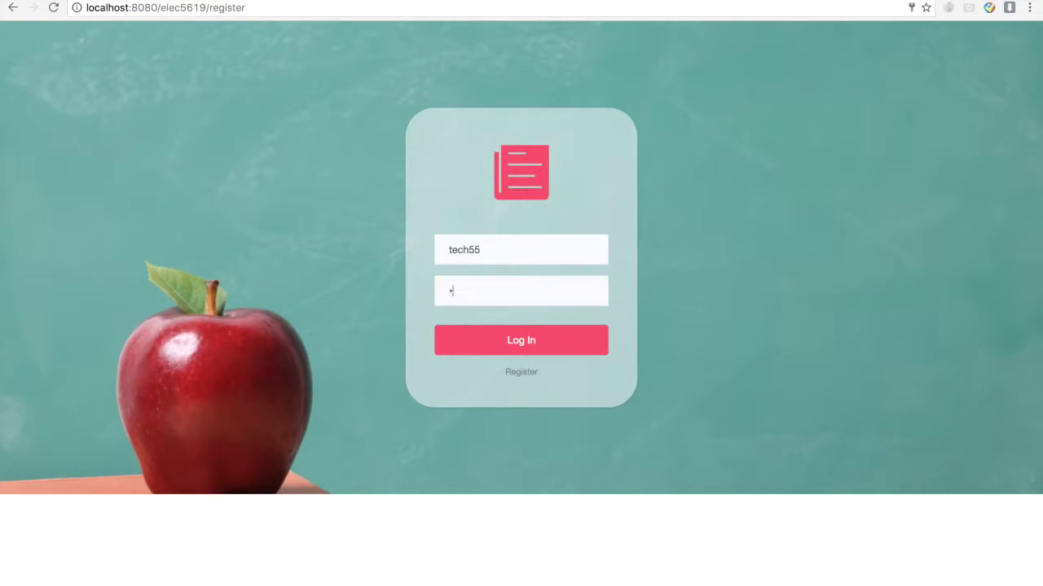
{"action": "left_click", "coordinate": [548, 340]}
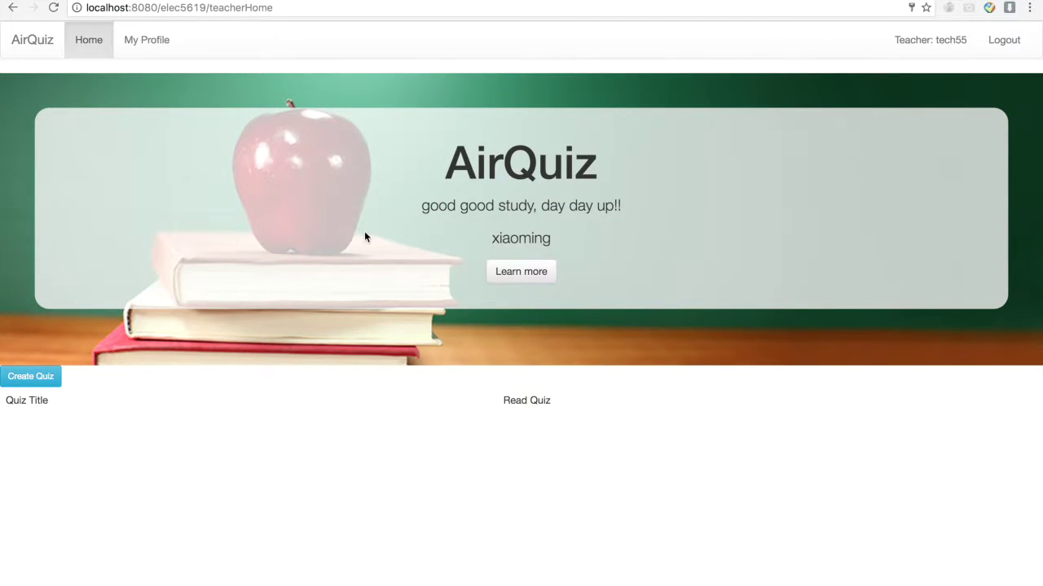
- Open the profile editor and fill in the suggested e-mail address
{"action": "left_click", "coordinate": [144, 45]}
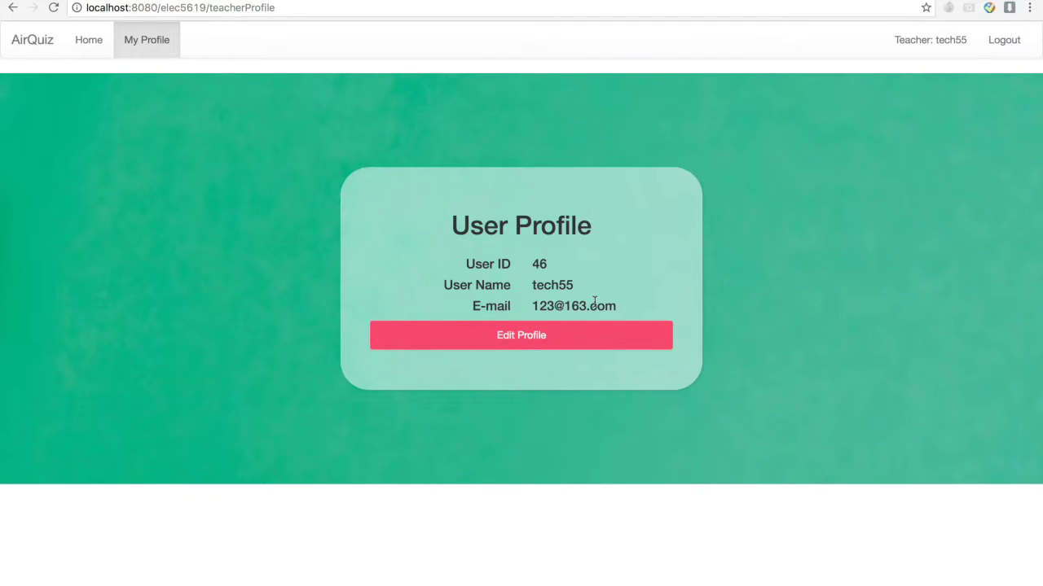
{"action": "left_click", "coordinate": [524, 346]}
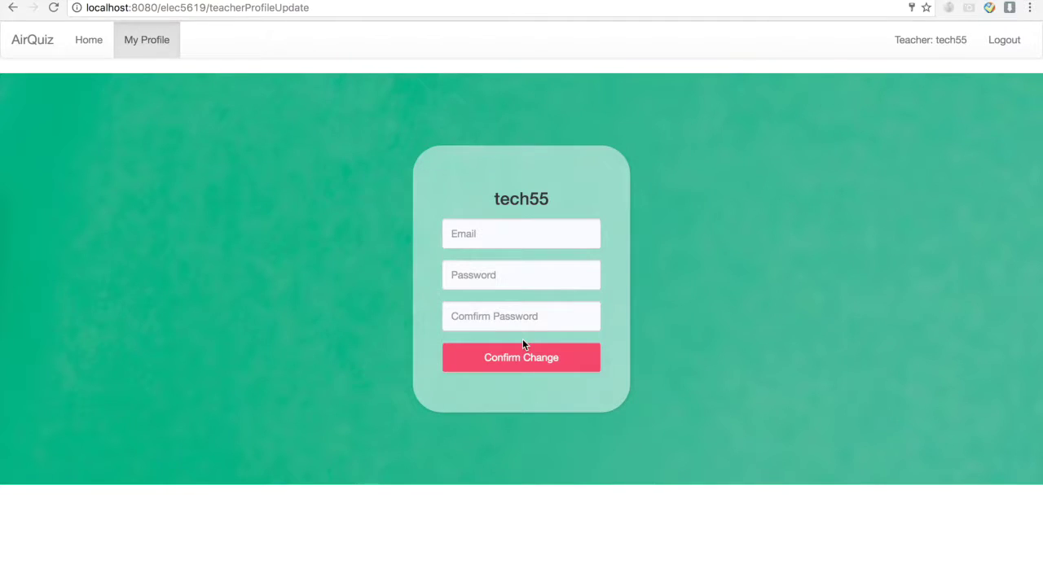
{"action": "left_click", "coordinate": [535, 231]}
{"action": "type", "text": "123@"}
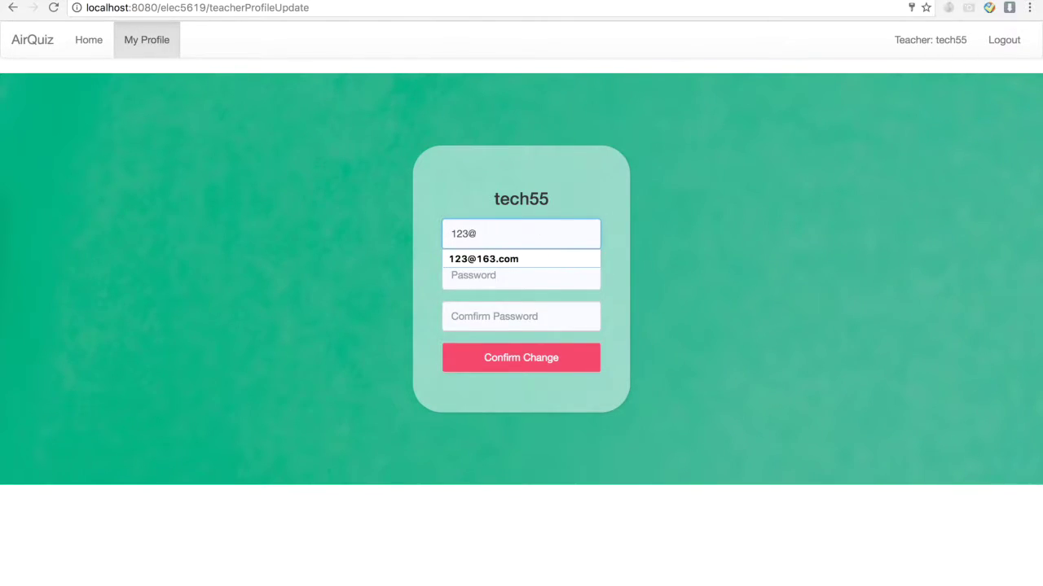
{"action": "key", "text": "Down"}
{"action": "key", "text": "Return"}
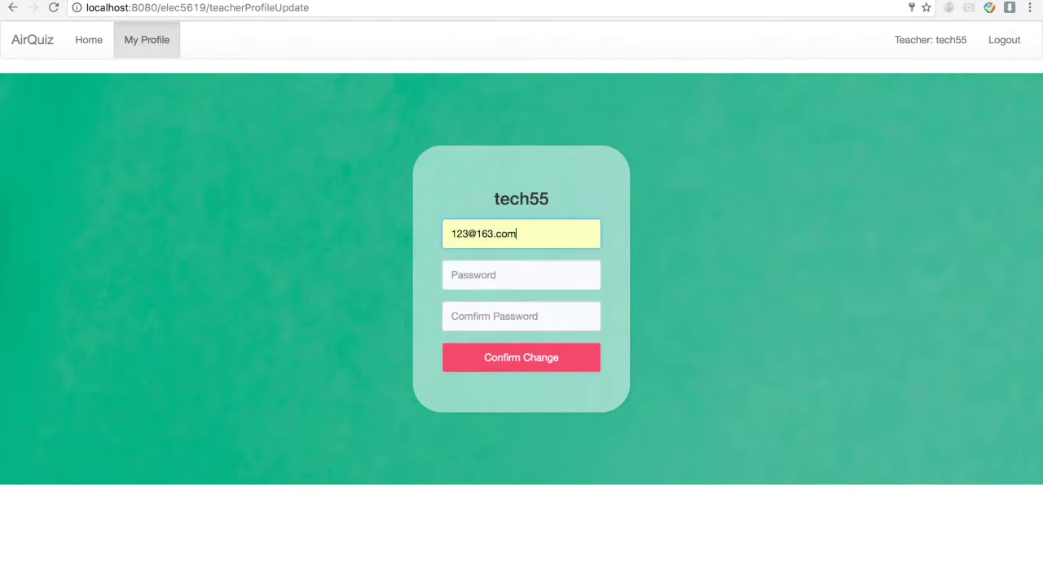
- Enter and confirm a new password, save the profile, and return Home
{"action": "left_click", "coordinate": [521, 276]}
{"action": "type", "text": "12345"}
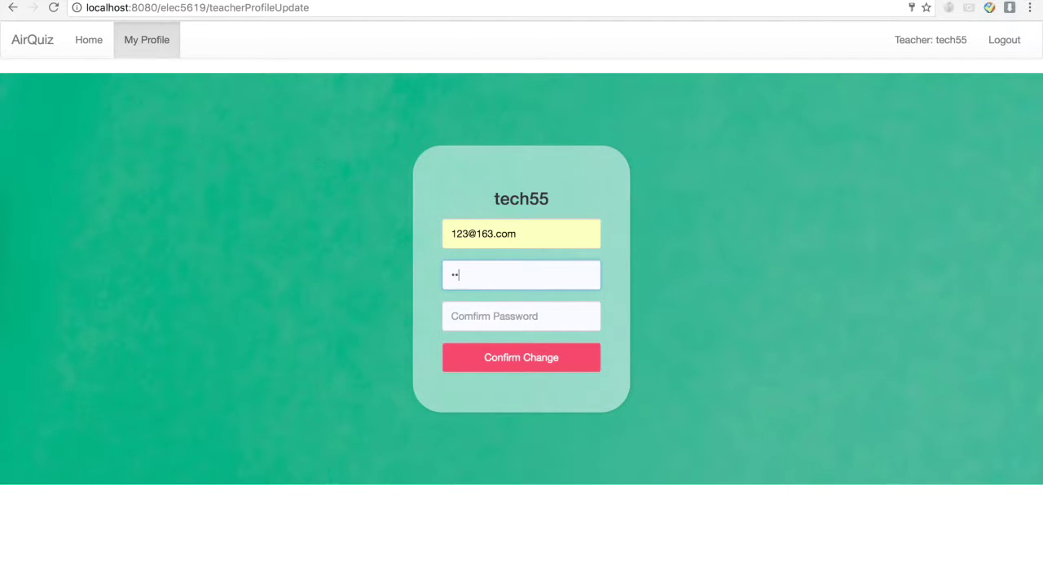
{"action": "left_click", "coordinate": [521, 316]}
{"action": "type", "text": "12345"}
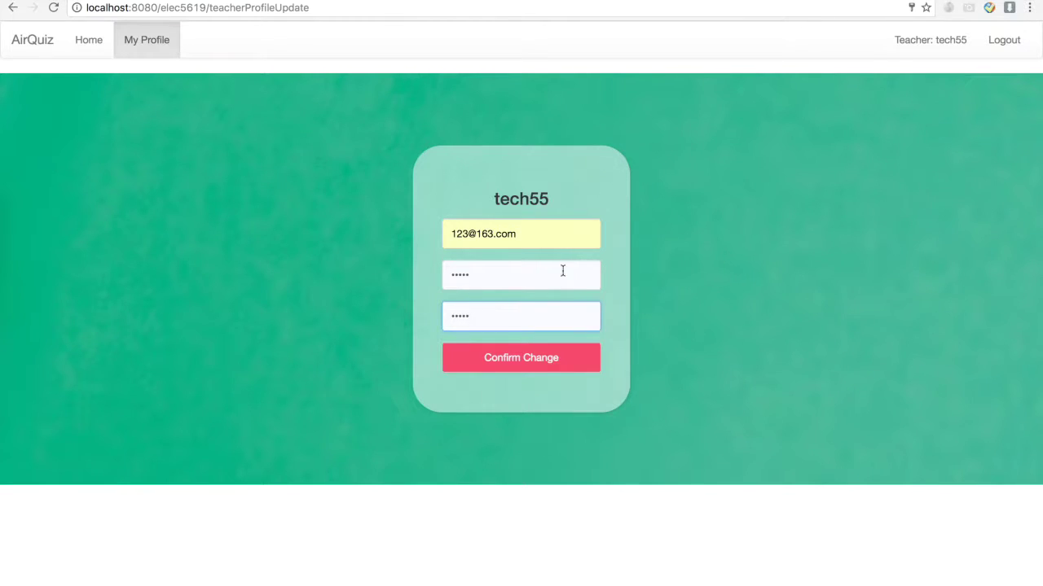
{"action": "left_click", "coordinate": [548, 360]}
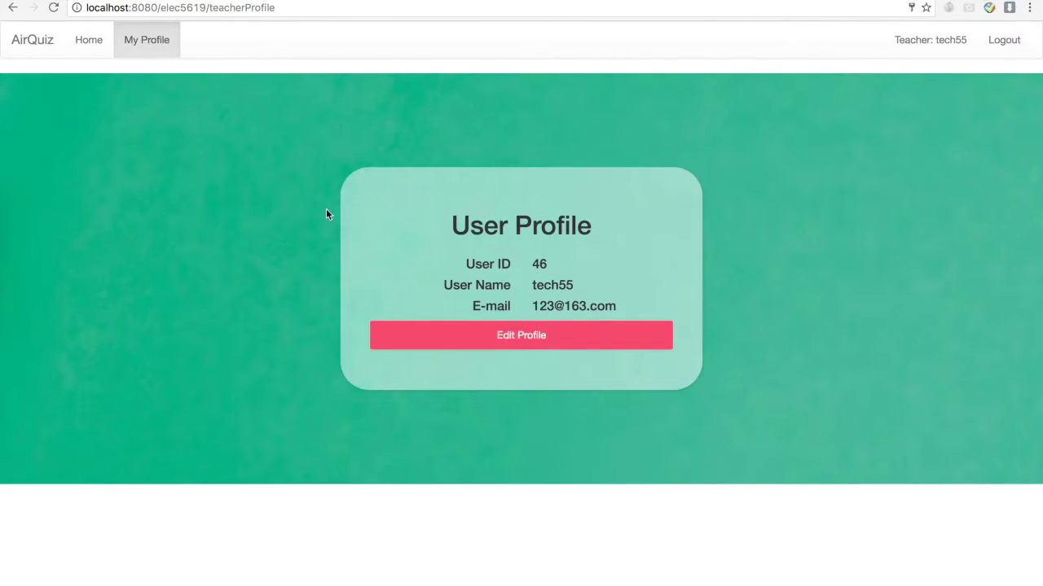
{"action": "left_click", "coordinate": [93, 42]}
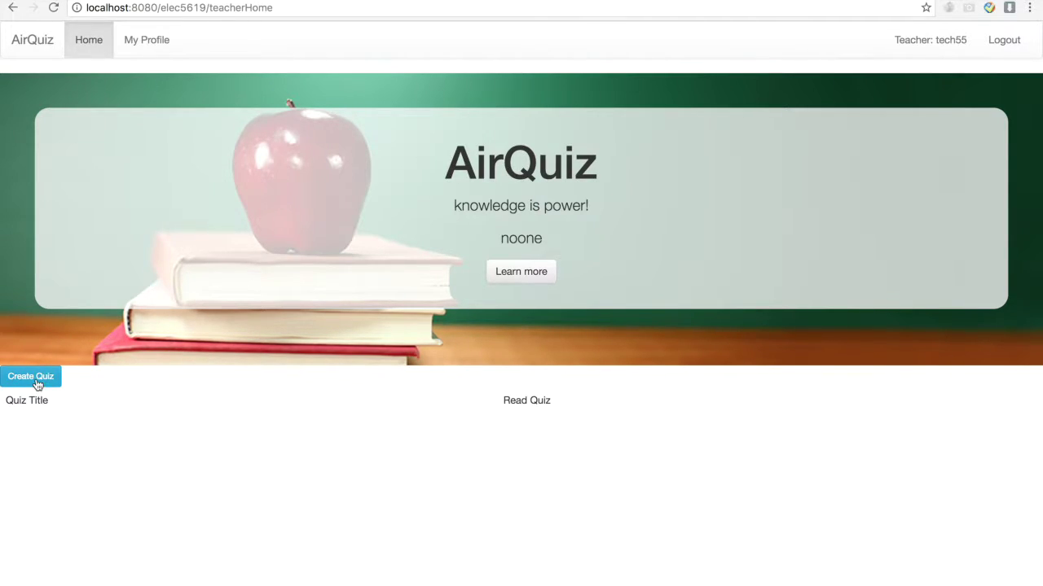
- Create a new quiz titled New Quiz with description 'Math'
{"action": "left_click", "coordinate": [37, 380]}
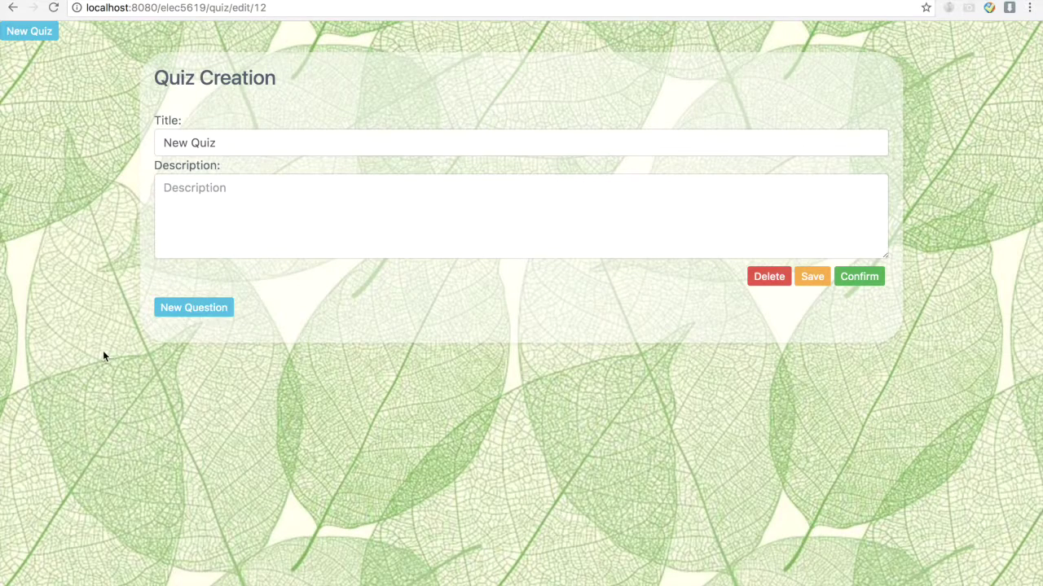
{"action": "left_click_drag", "start_coordinate": [251, 149], "coordinate": [132, 146]}
{"action": "left_click", "coordinate": [186, 212]}
{"action": "type", "text": "Math"}
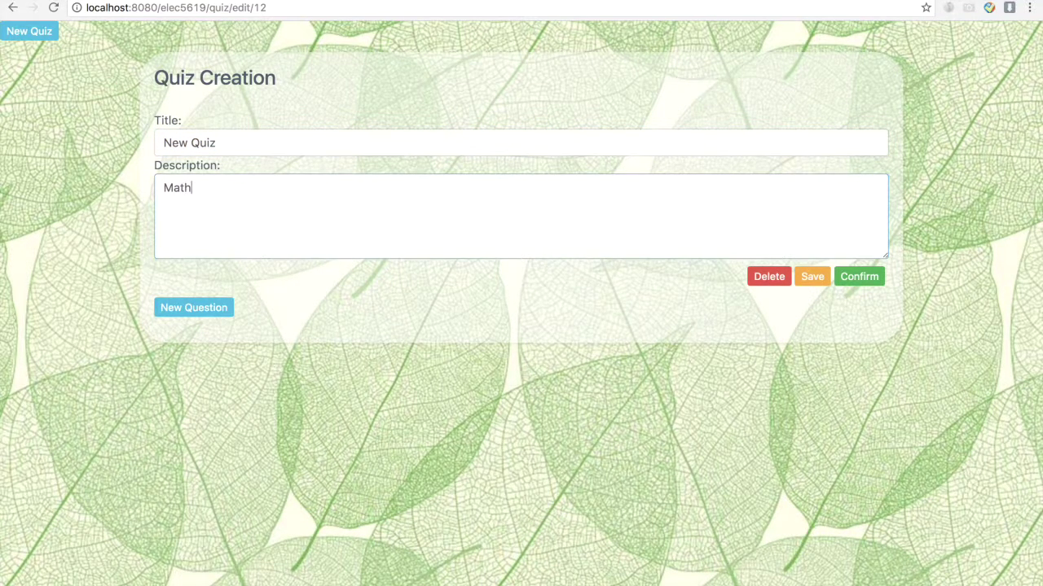
- Add a question with the text '1+1=?'
{"action": "left_click", "coordinate": [213, 318]}
{"action": "left_click", "coordinate": [231, 398]}
{"action": "type", "text": "1+1=2"}
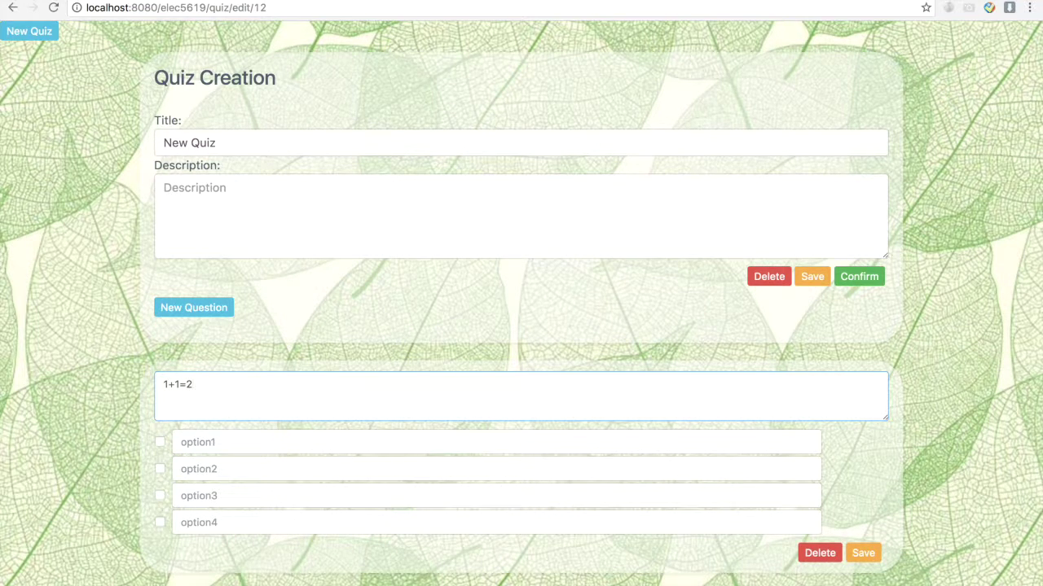
{"action": "key", "text": "BackSpace"}
{"action": "type", "text": "?"}
- Fill answer options 1, 2, 3 and 4, mark 2 correct, and save the question
{"action": "left_click", "coordinate": [231, 450]}
{"action": "left_click", "coordinate": [268, 463]}
{"action": "left_click", "coordinate": [218, 475]}
{"action": "left_click", "coordinate": [217, 492]}
{"action": "left_click", "coordinate": [217, 497]}
{"action": "left_click", "coordinate": [209, 520]}
{"action": "left_click", "coordinate": [204, 527]}
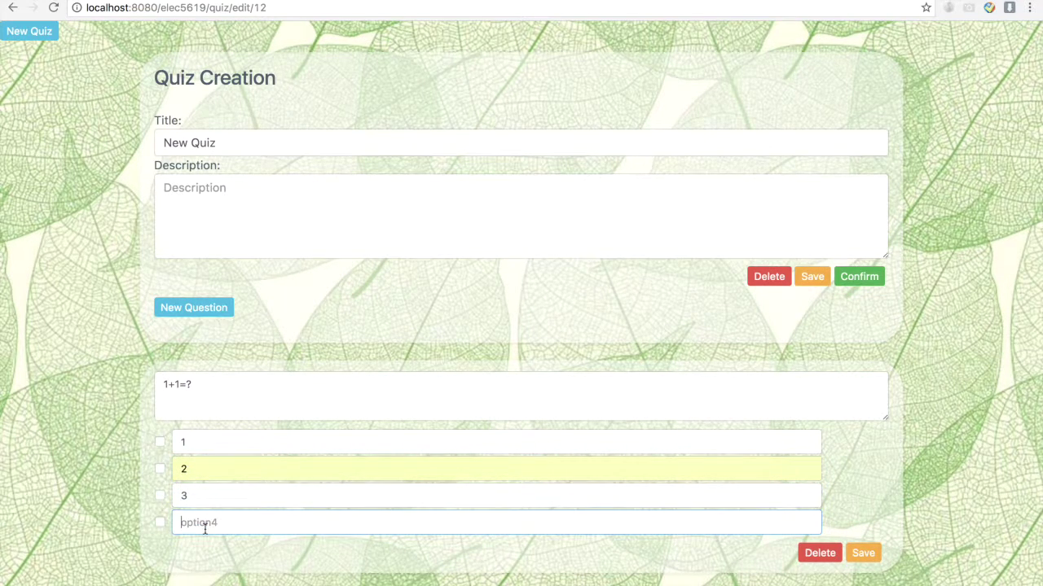
{"action": "type", "text": "4"}
{"action": "left_click", "coordinate": [906, 431]}
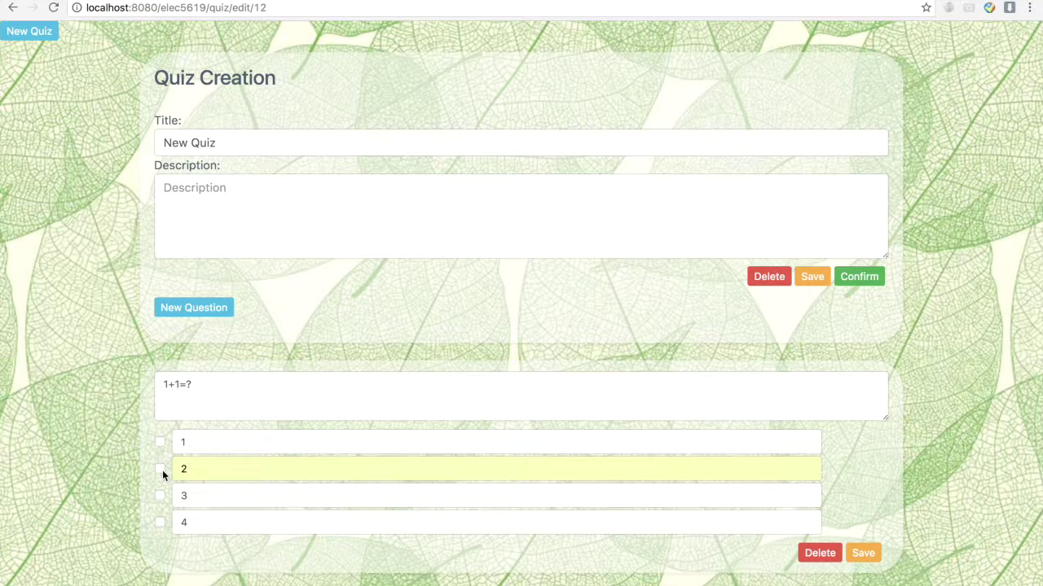
{"action": "left_click", "coordinate": [161, 470]}
{"action": "left_click", "coordinate": [861, 554]}
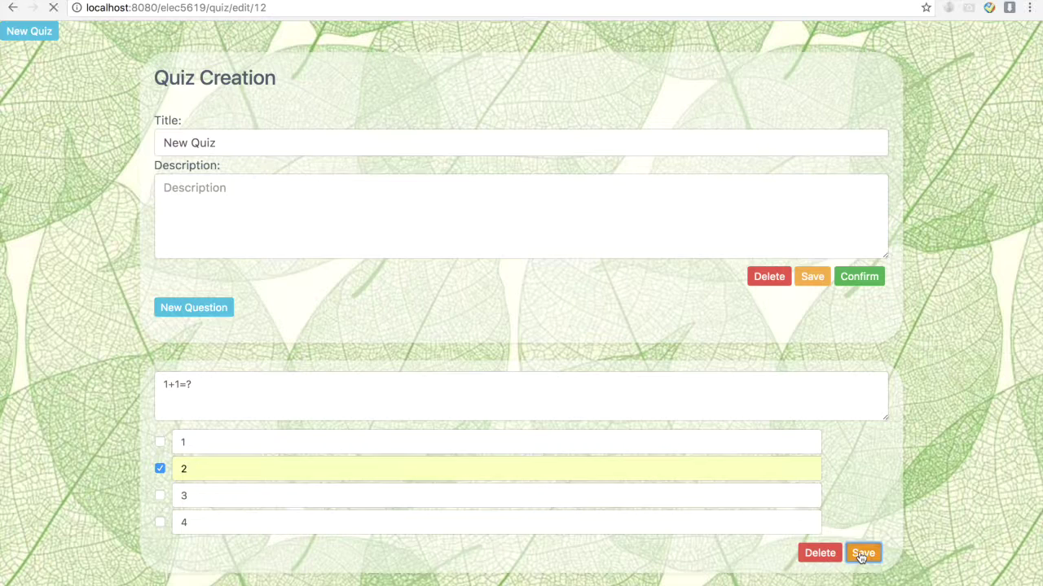
- Finish the quiz, check New Quiz from the home page, then log out
{"action": "left_click", "coordinate": [868, 282]}
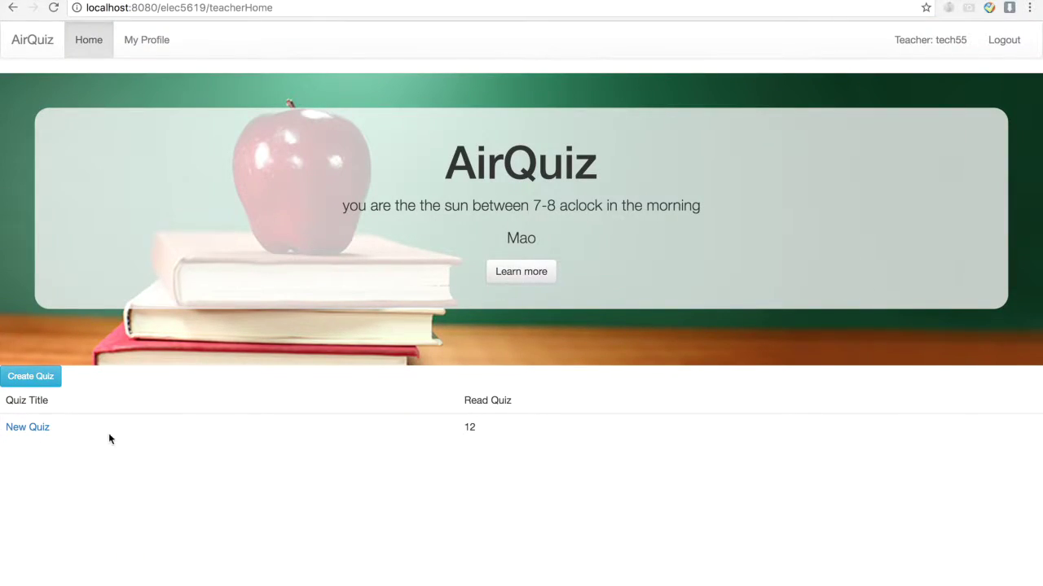
{"action": "left_click", "coordinate": [25, 429]}
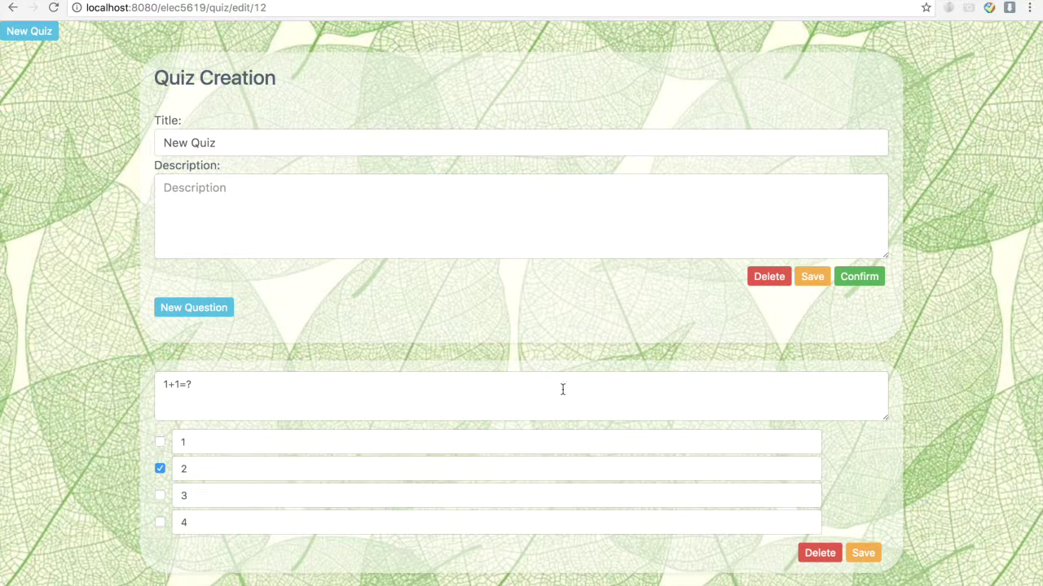
{"action": "left_click", "coordinate": [14, 8]}
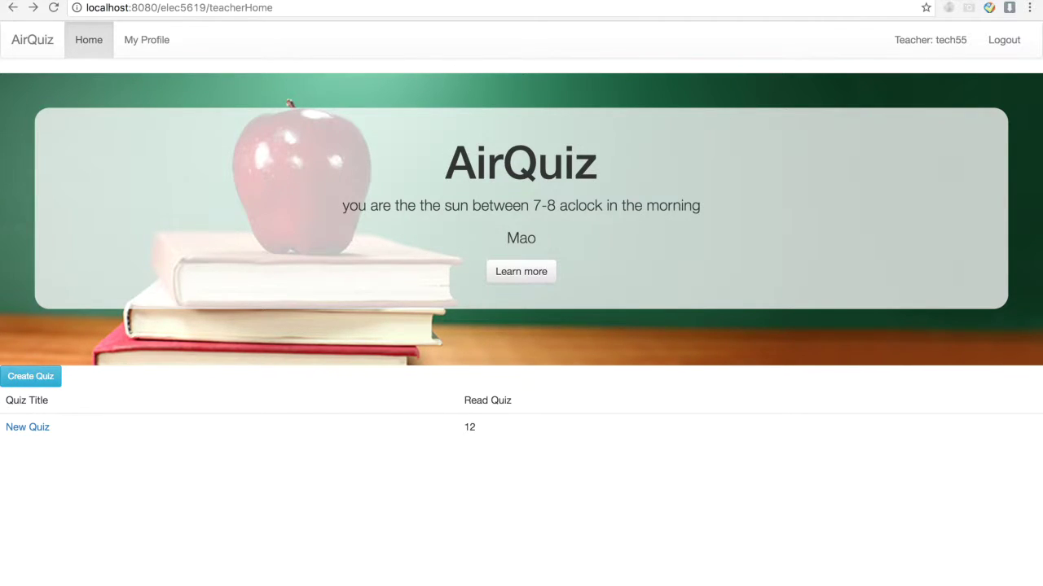
{"action": "left_click", "coordinate": [1014, 41]}
- Try logging in with a suggested 'stud' username and a wrong password
{"action": "left_click_drag", "start_coordinate": [575, 263], "coordinate": [391, 264]}
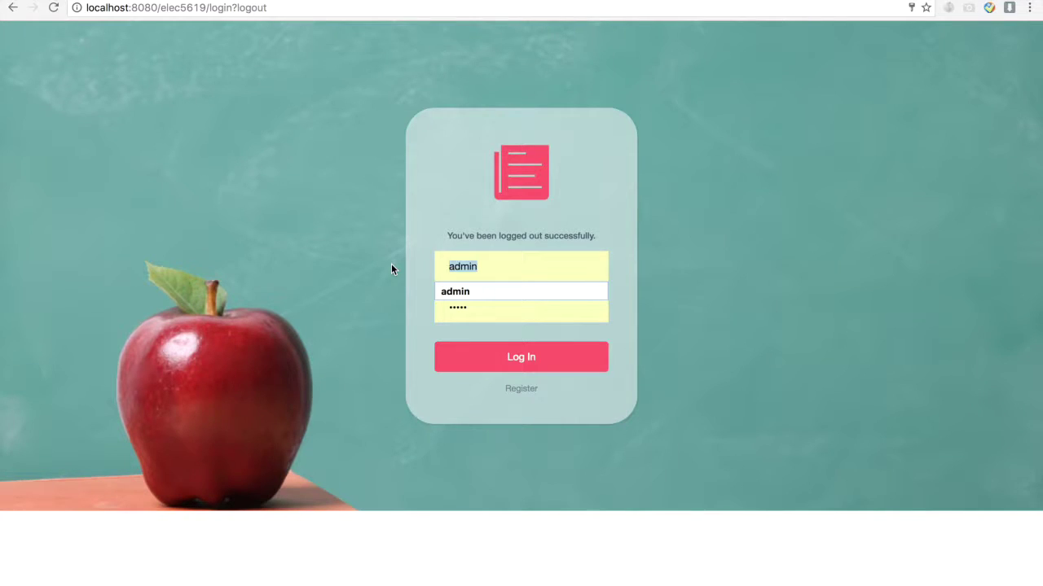
{"action": "type", "text": "stud"}
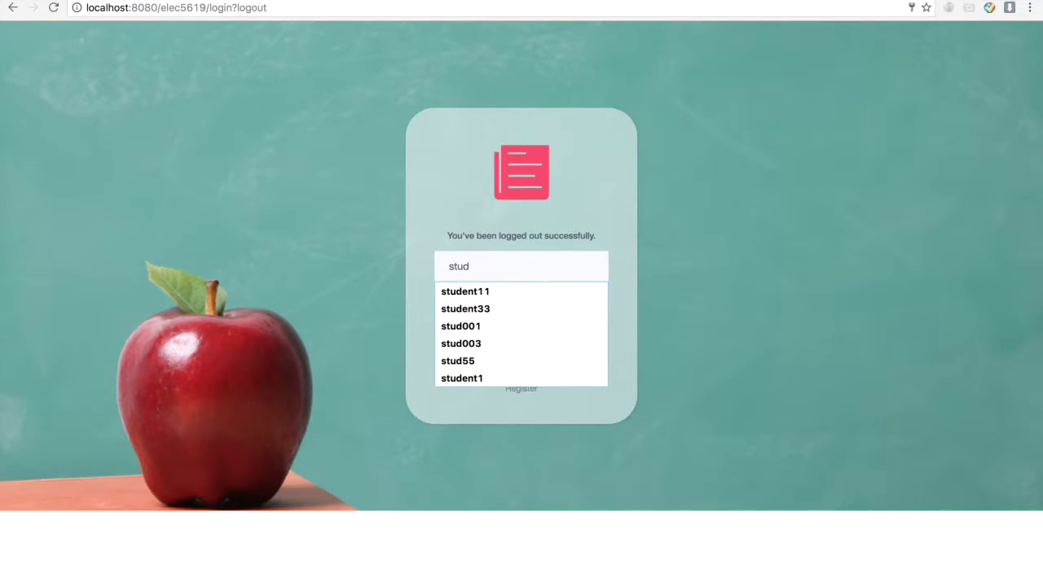
{"action": "key", "text": "Down"}
{"action": "key", "text": "Down"}
{"action": "key", "text": "Down"}
{"action": "key", "text": "Down"}
{"action": "key", "text": "Down"}
{"action": "key", "text": "Return"}
{"action": "key", "text": "Tab"}
{"action": "type", "text": "12345"}
{"action": "key", "text": "Return"}
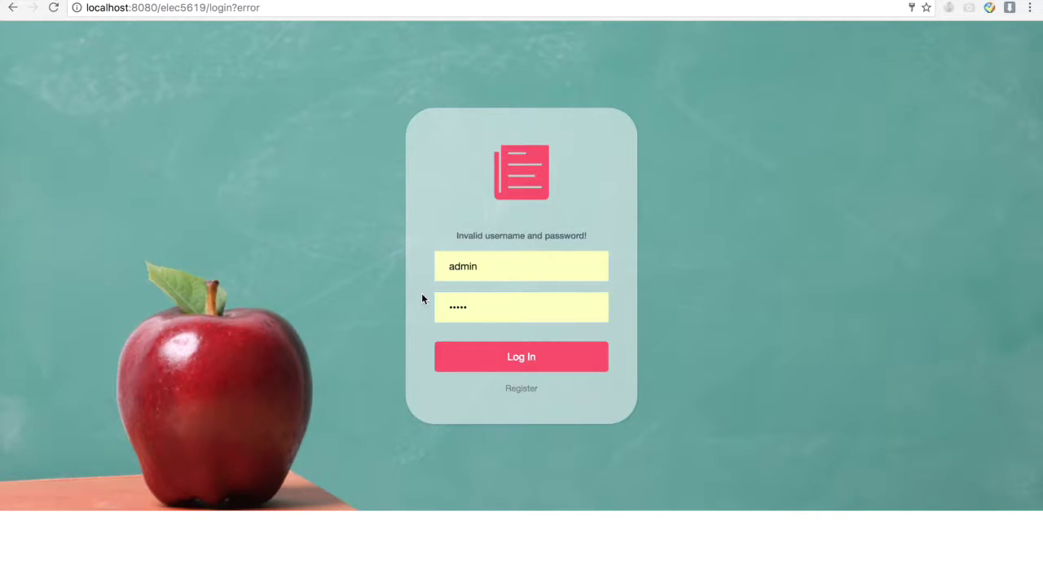
- Log in again with the suggested student username and the correct password
{"action": "double_click", "coordinate": [508, 272]}
{"action": "type", "text": "stud"}
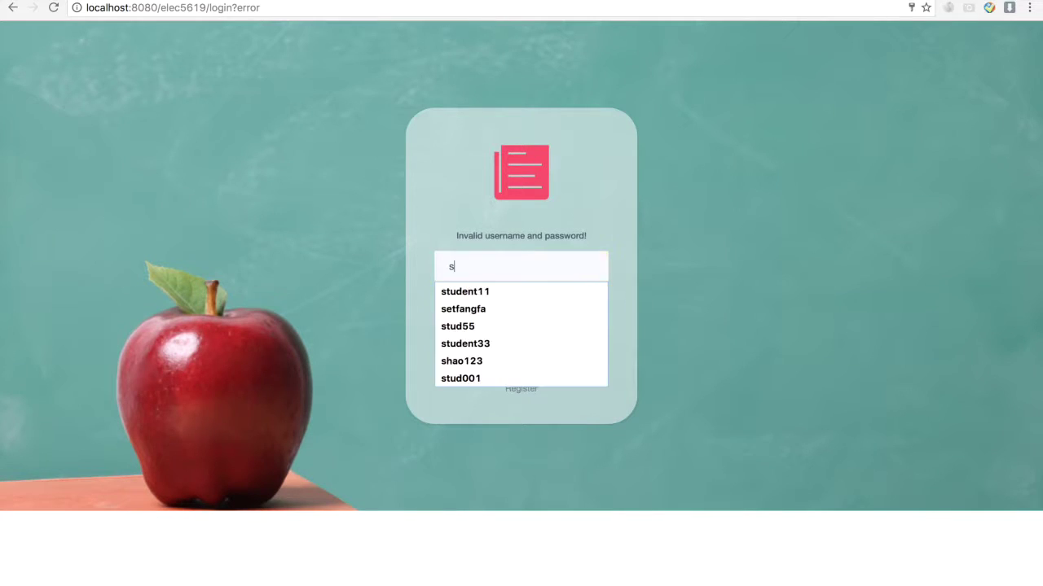
{"action": "key", "text": "Down"}
{"action": "key", "text": "Down"}
{"action": "key", "text": "Return"}
{"action": "key", "text": "Tab"}
{"action": "type", "text": "123"}
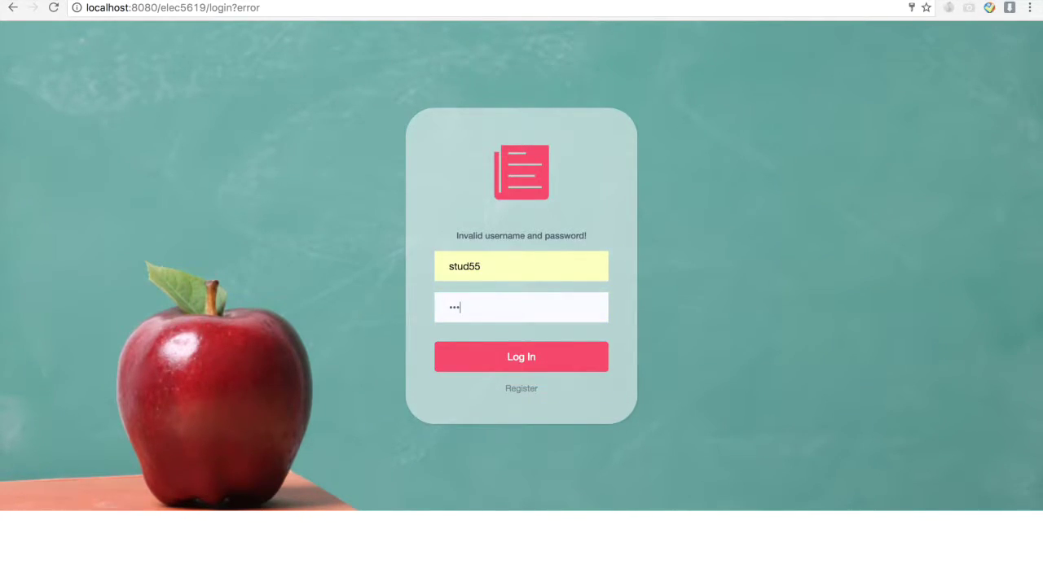
{"action": "left_click", "coordinate": [511, 360]}
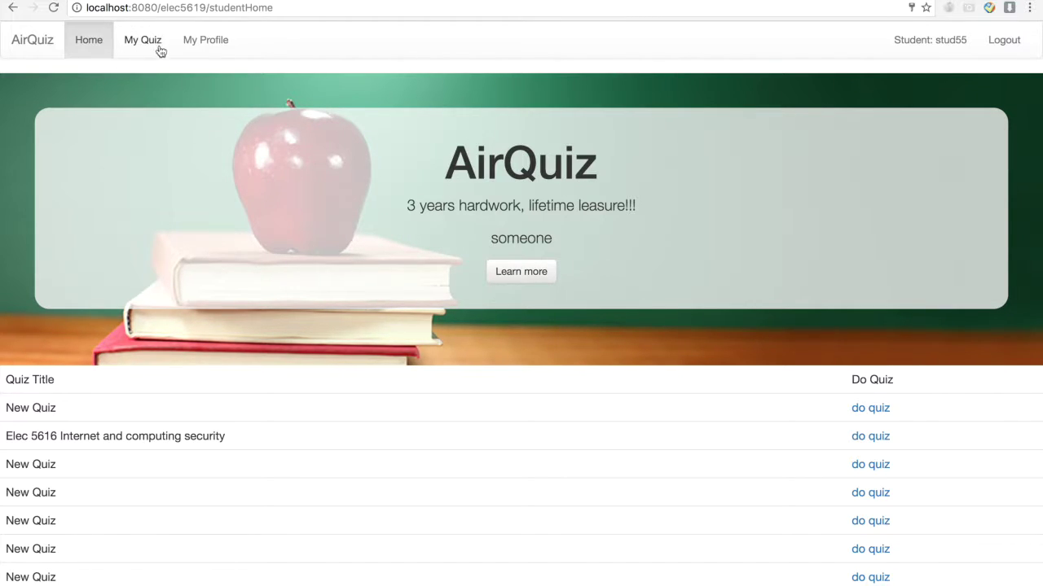
- Browse My Profile and My Quiz, return Home, and start the bottom New Quiz
{"action": "left_click", "coordinate": [222, 41]}
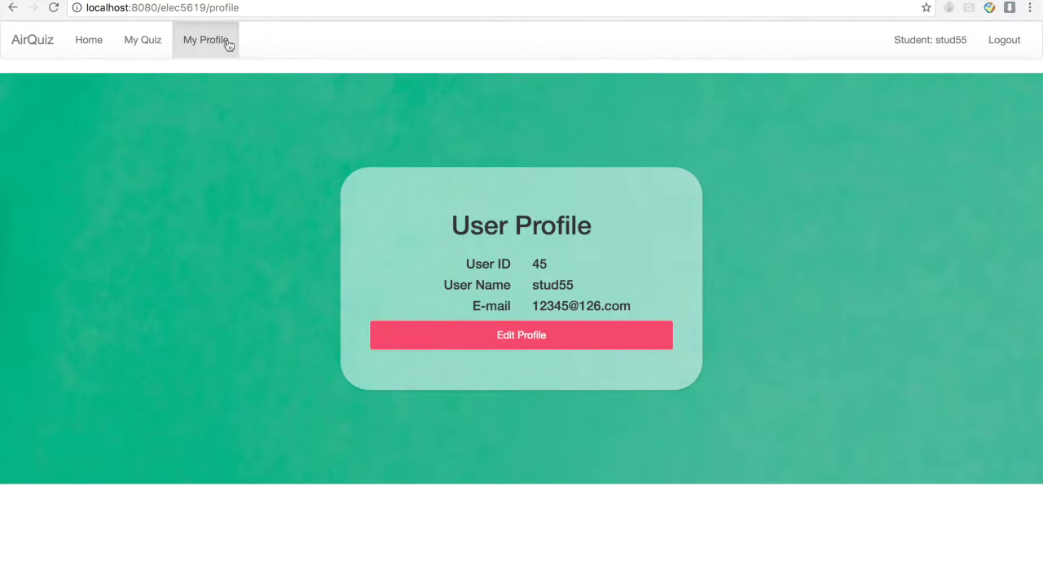
{"action": "left_click", "coordinate": [150, 44]}
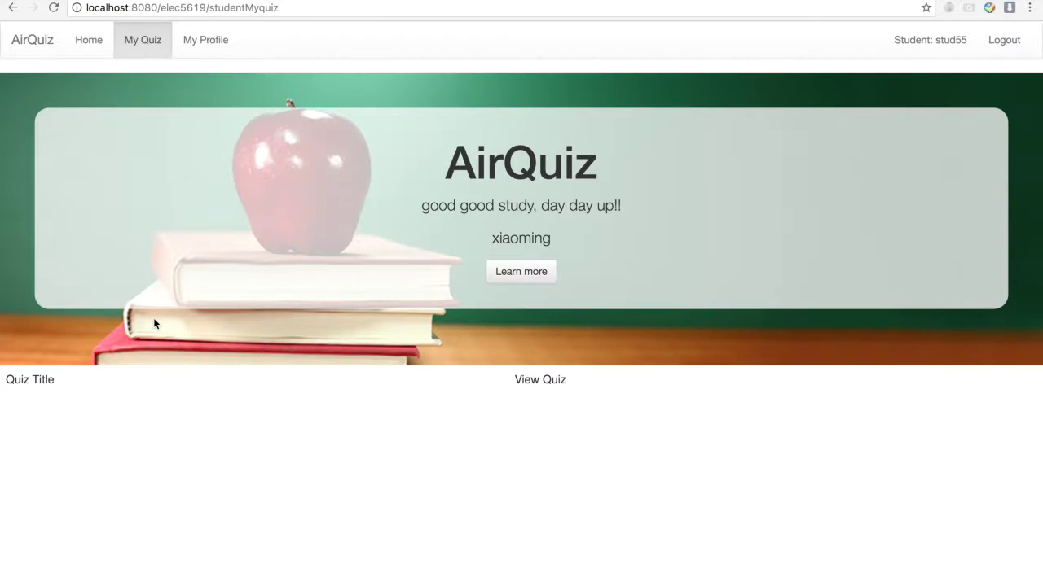
{"action": "left_click", "coordinate": [85, 41]}
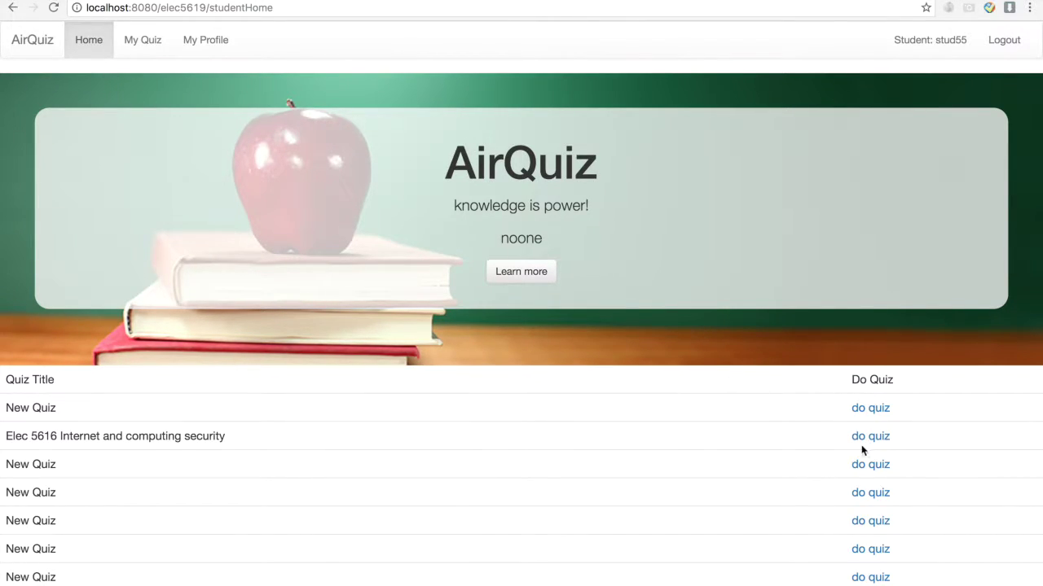
{"action": "left_click_drag", "start_coordinate": [4, 578], "coordinate": [104, 576]}
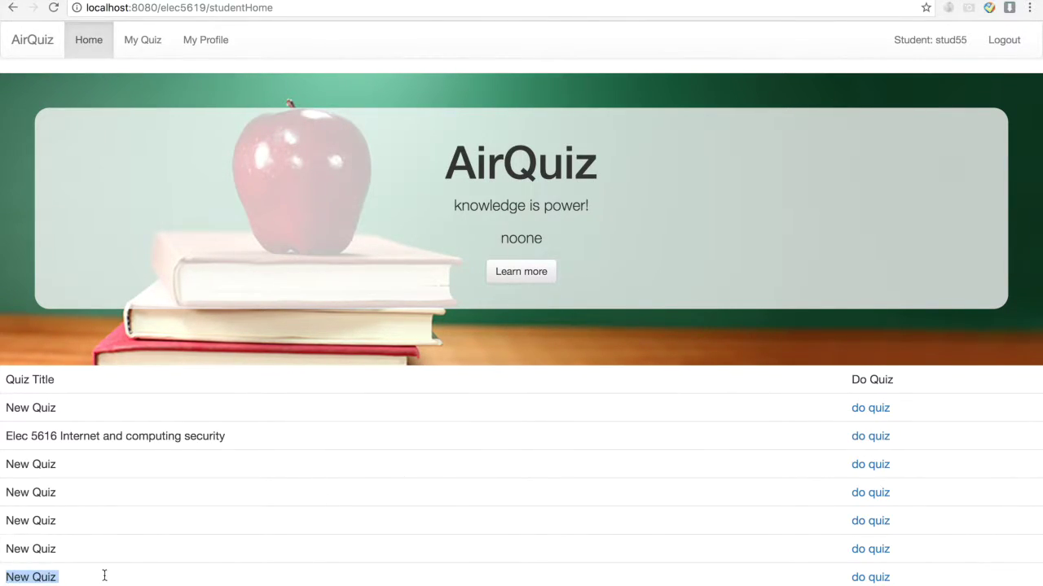
{"action": "left_click", "coordinate": [867, 579]}
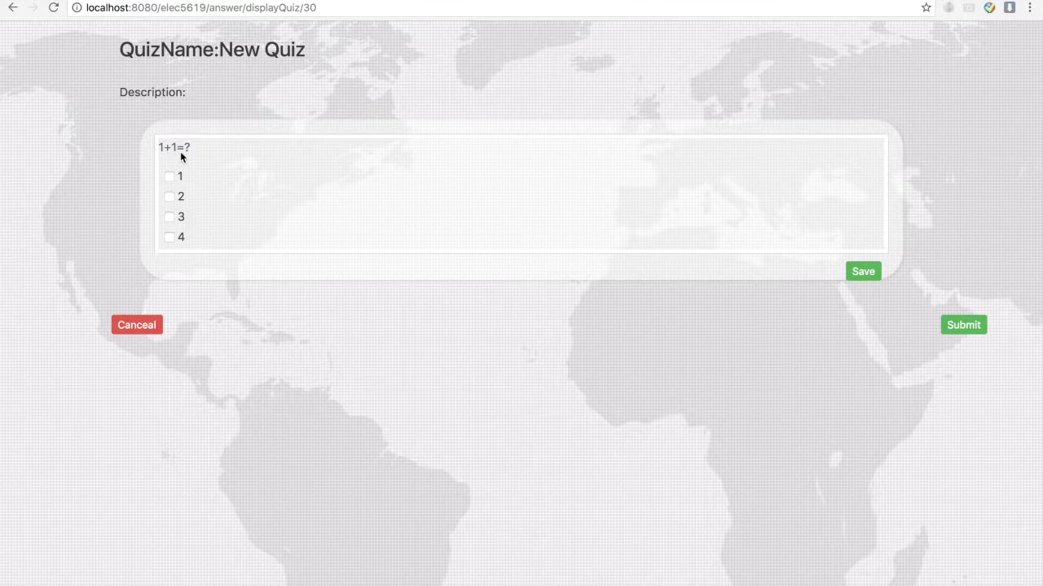
- Answer 2 to 1+1=?, save, submit for a 1/1 grade, and return home
{"action": "left_click", "coordinate": [177, 198]}
{"action": "left_click", "coordinate": [865, 276]}
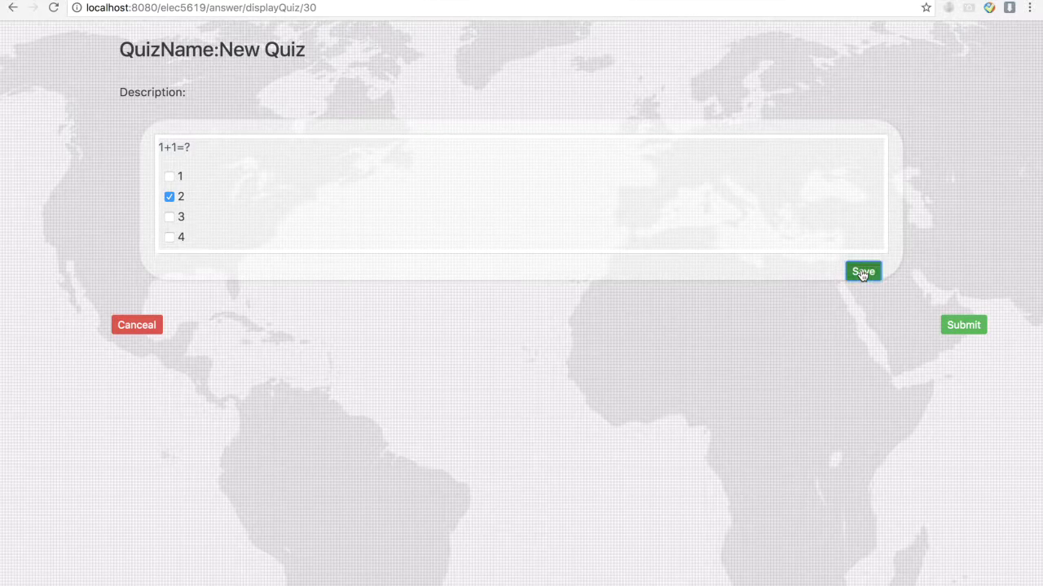
{"action": "left_click", "coordinate": [963, 326]}
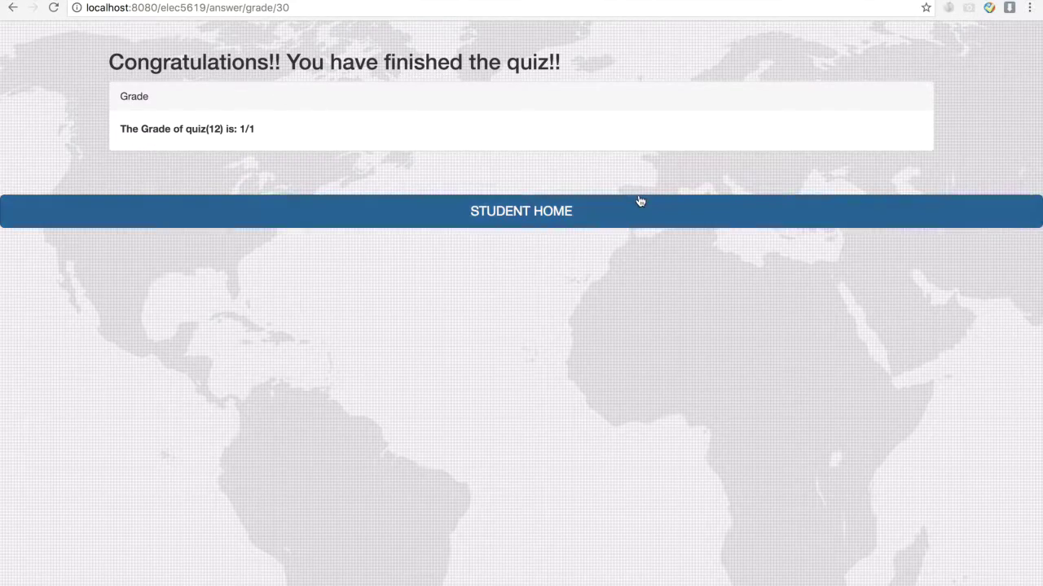
{"action": "left_click", "coordinate": [596, 221]}
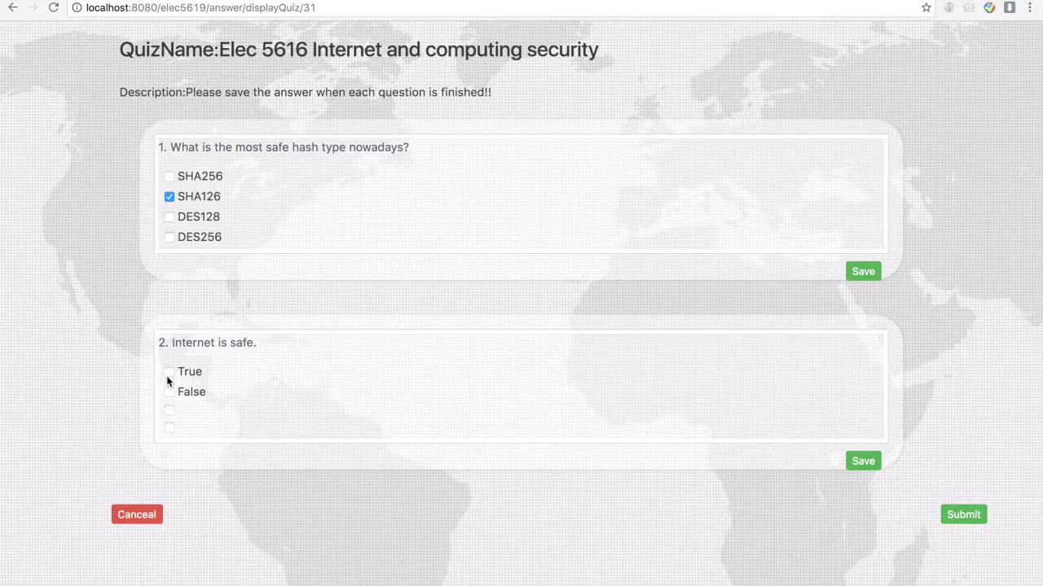
- Save answers SHA126 and False for Elec 5616, submit for 1/2, and return home
{"action": "left_click", "coordinate": [861, 272]}
{"action": "left_click", "coordinate": [864, 461]}
{"action": "left_click", "coordinate": [968, 517]}
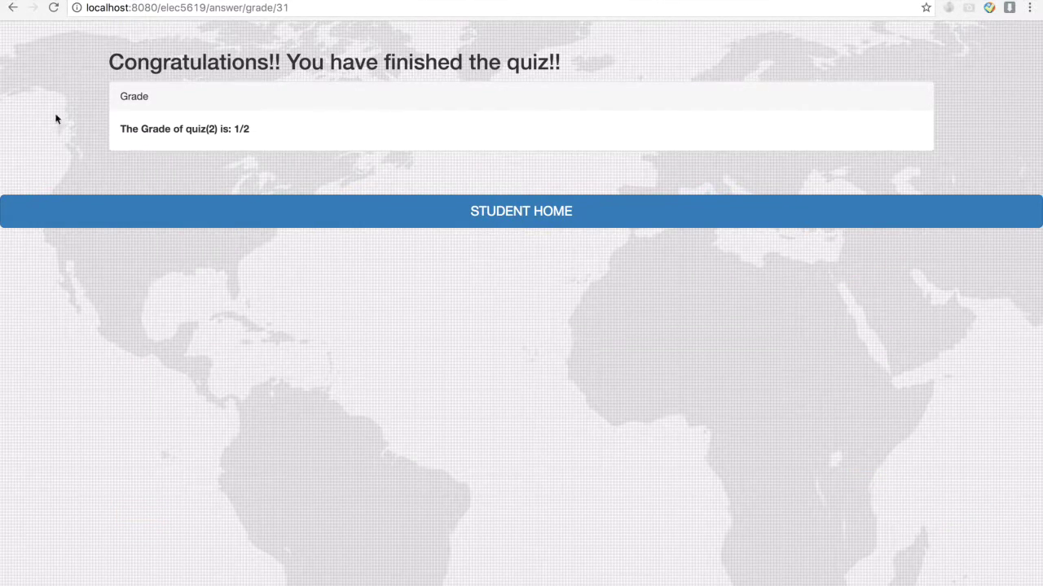
{"action": "left_click", "coordinate": [545, 211]}
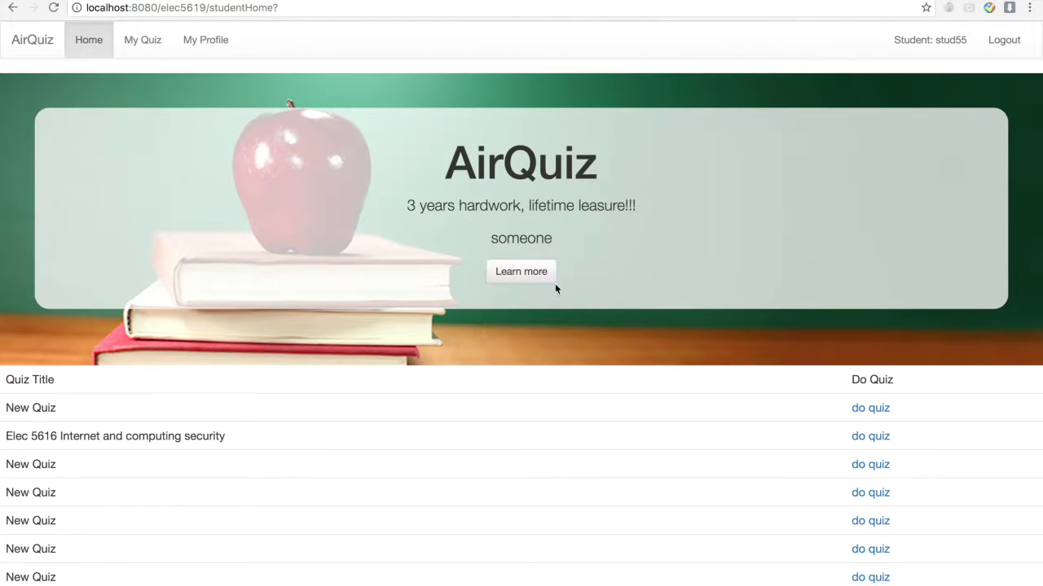
- Log out of the student account and sign in with the prefilled admin credentials
{"action": "left_click", "coordinate": [1005, 44]}
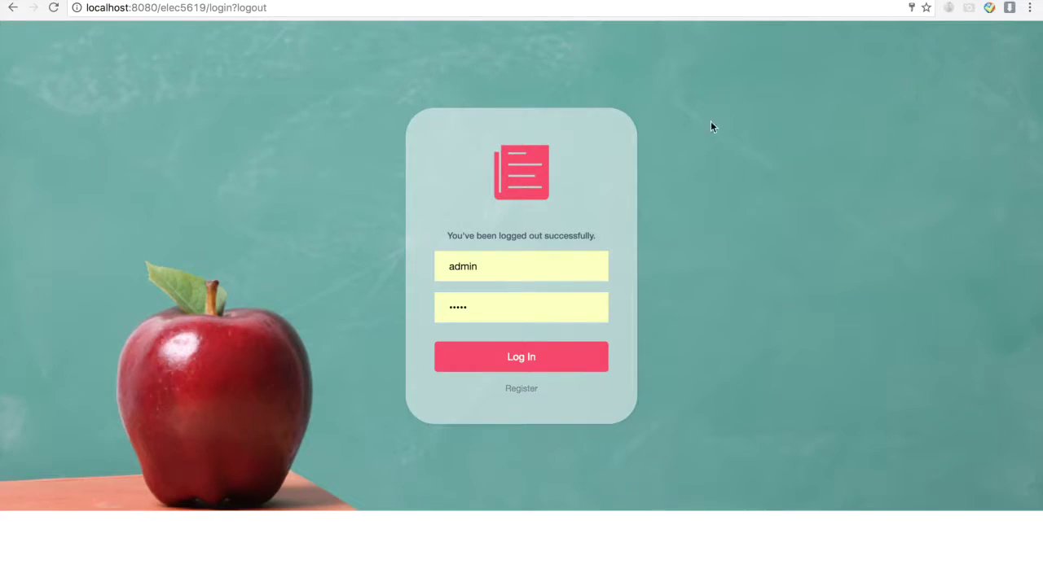
{"action": "double_click", "coordinate": [550, 273]}
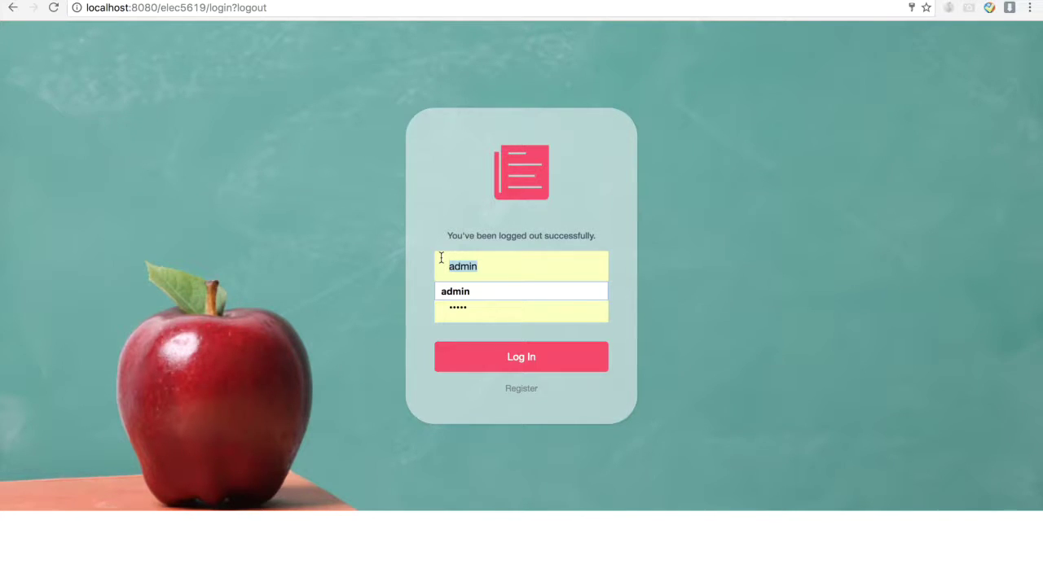
{"action": "left_click", "coordinate": [460, 255]}
{"action": "left_click", "coordinate": [558, 312]}
{"action": "left_click", "coordinate": [506, 267]}
{"action": "double_click", "coordinate": [507, 267]}
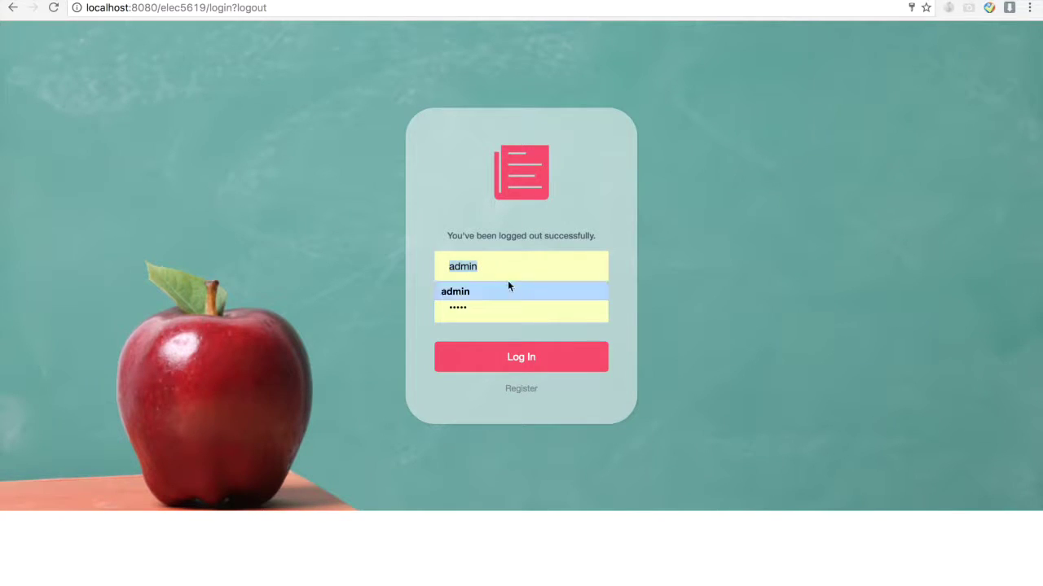
{"action": "left_click", "coordinate": [542, 359]}
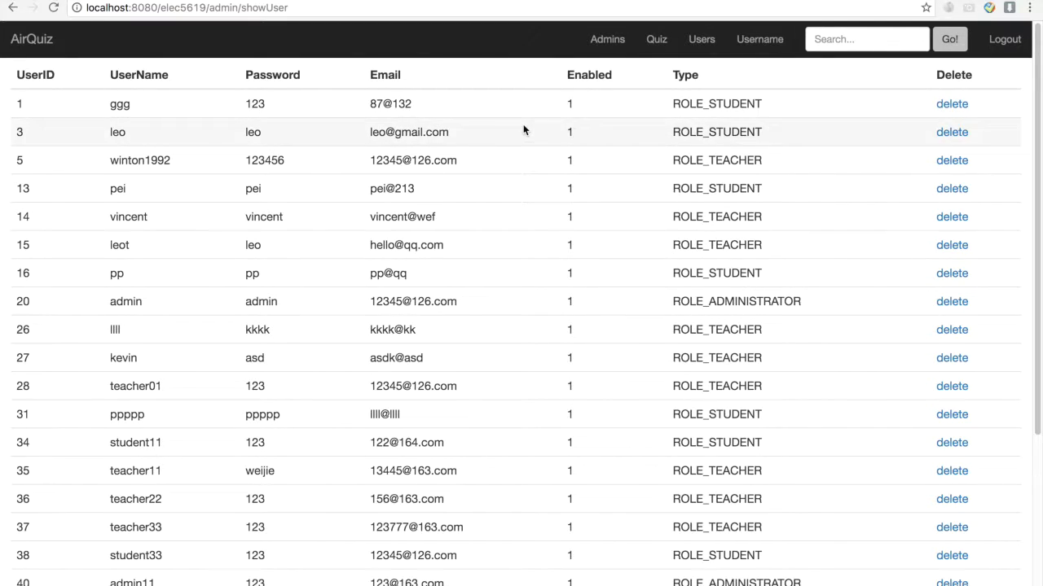
- Scroll through the admin's user table, then open the Quiz list
{"action": "scroll", "coordinate": [700, 342], "scroll_direction": "down", "scroll_amount": 5}
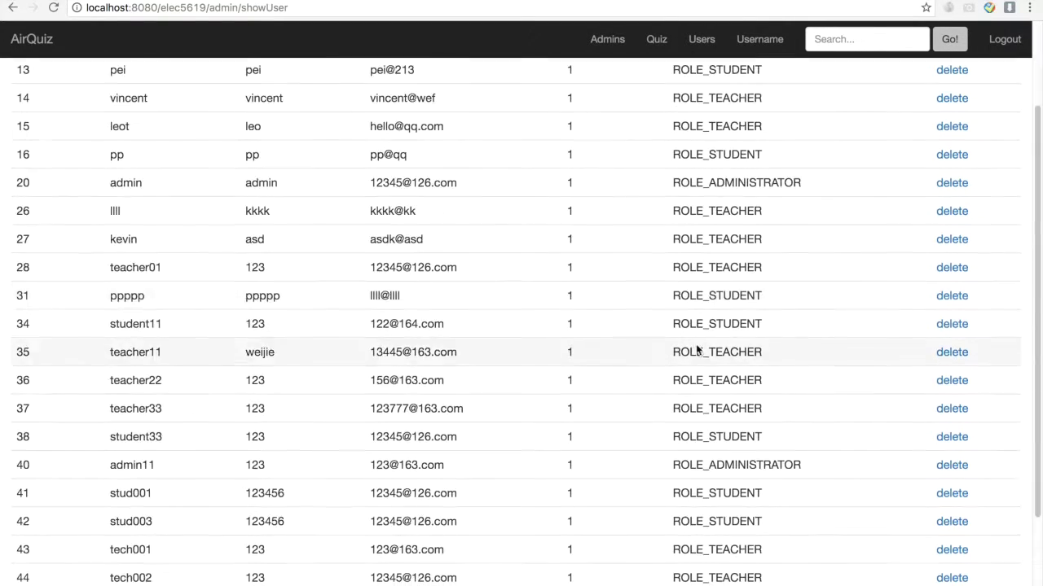
{"action": "scroll", "coordinate": [722, 175], "scroll_direction": "up", "scroll_amount": 5}
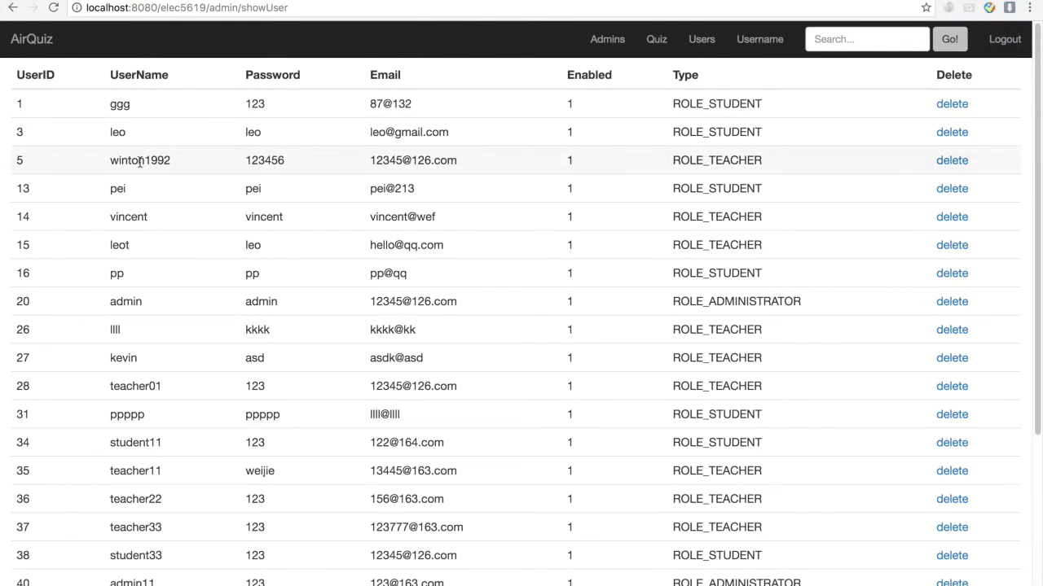
{"action": "scroll", "coordinate": [624, 410], "scroll_direction": "down", "scroll_amount": 5}
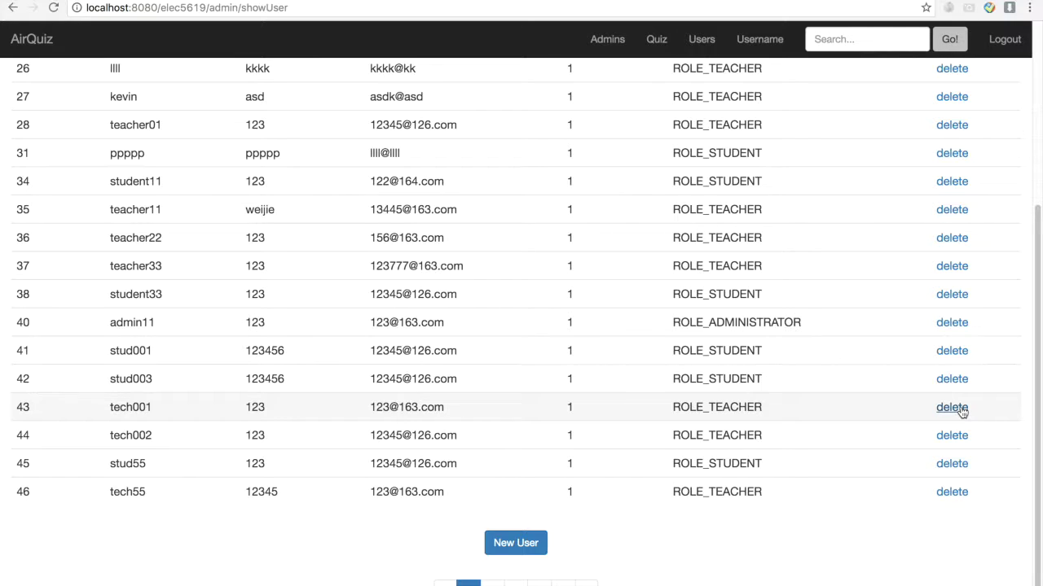
{"action": "scroll", "coordinate": [953, 349], "scroll_direction": "down", "scroll_amount": 3}
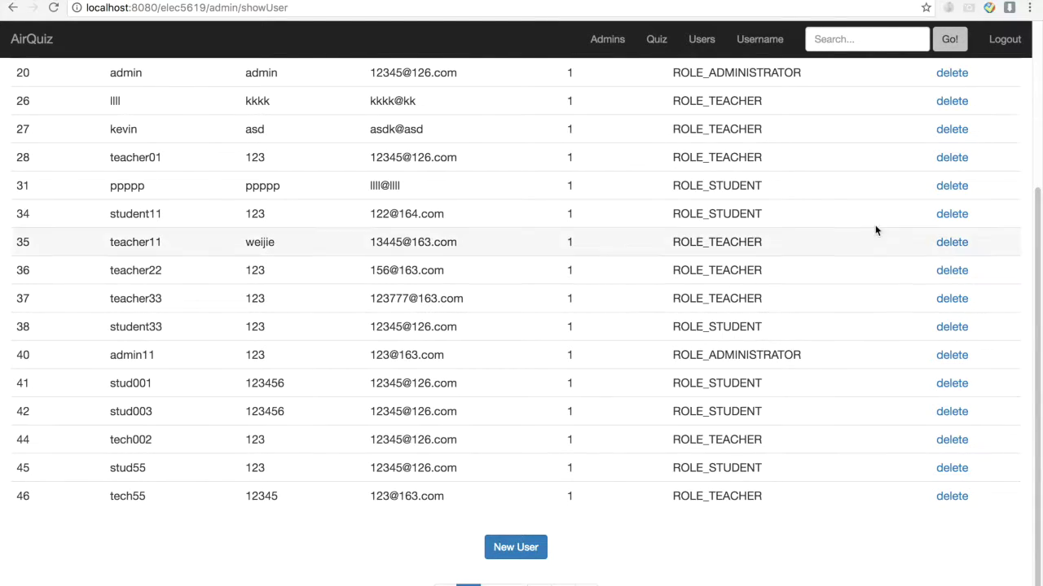
{"action": "left_click", "coordinate": [656, 41]}
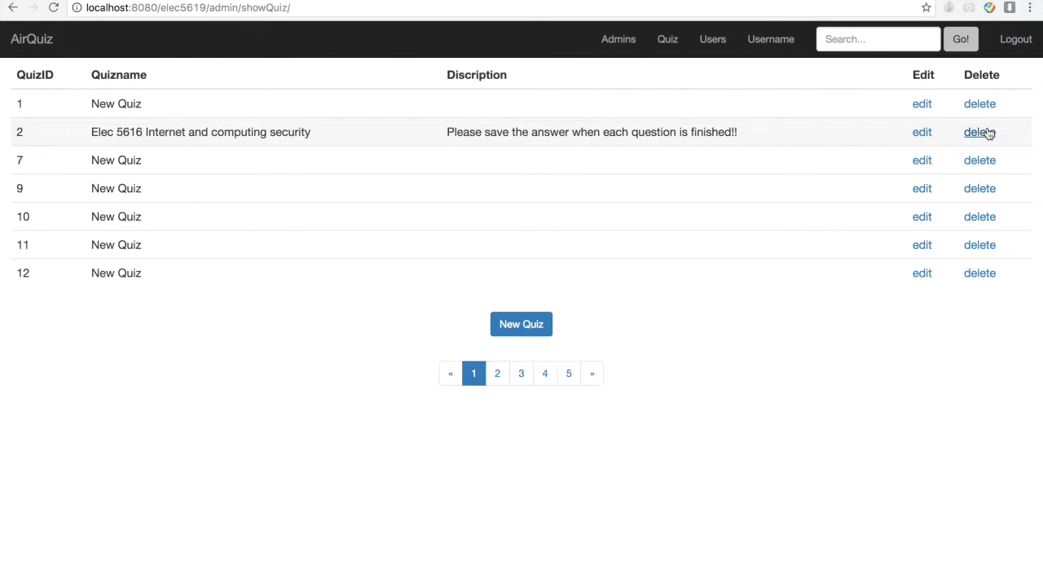
- Open quiz 2 in the editor, scroll through it, and return to the quiz list
{"action": "left_click", "coordinate": [921, 133]}
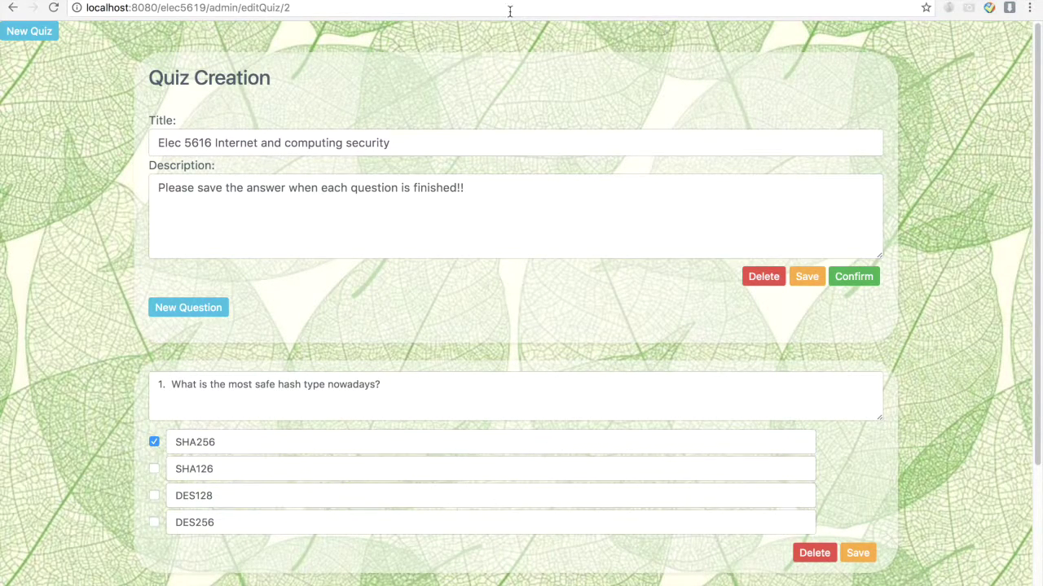
{"action": "scroll", "coordinate": [70, 204], "scroll_direction": "down", "scroll_amount": 5}
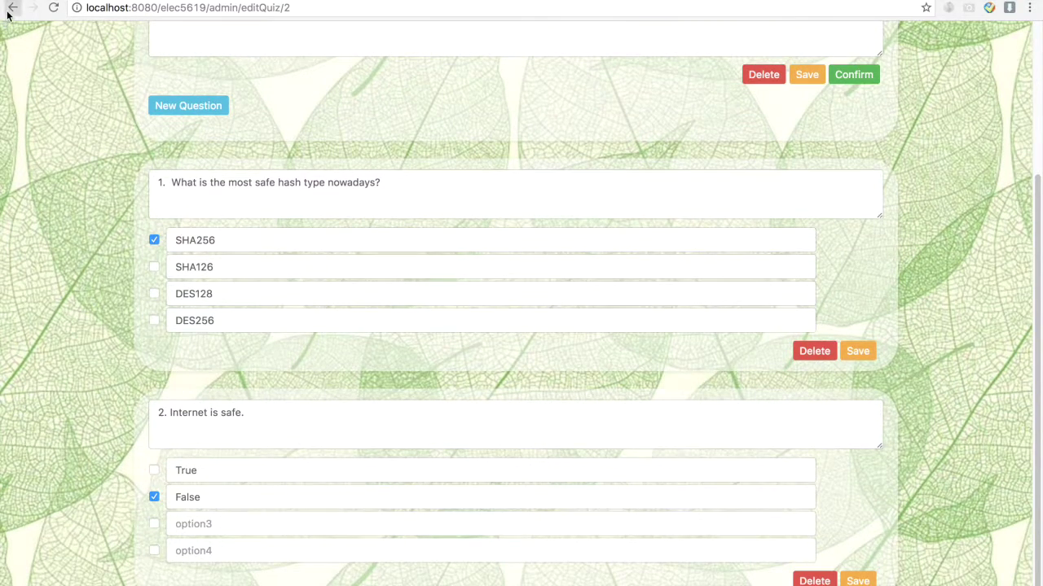
{"action": "left_click", "coordinate": [11, 9]}
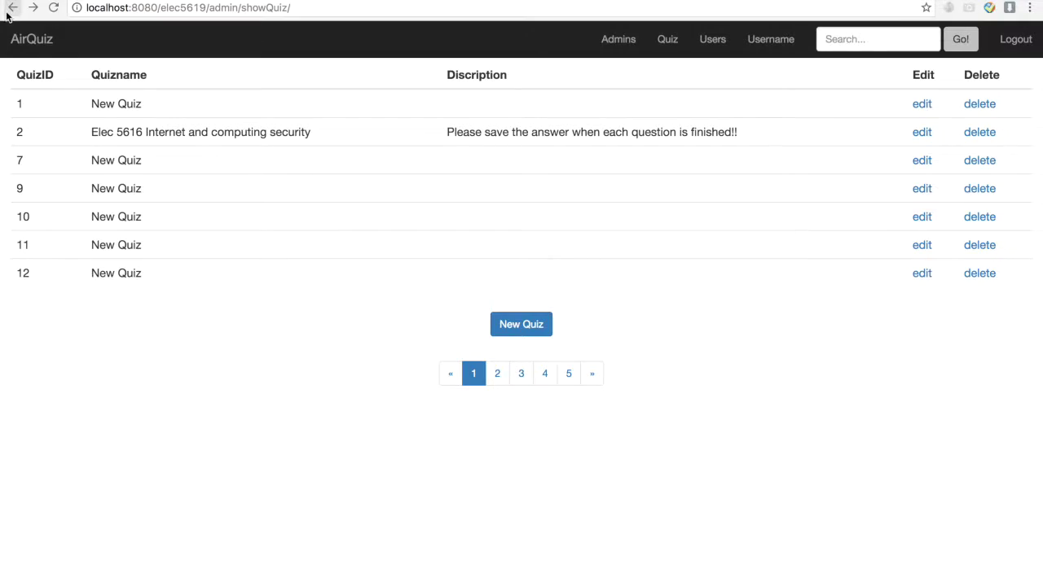
- Delete quiz 12, glance at the New Quiz form, then go to the user list
{"action": "left_click", "coordinate": [986, 277]}
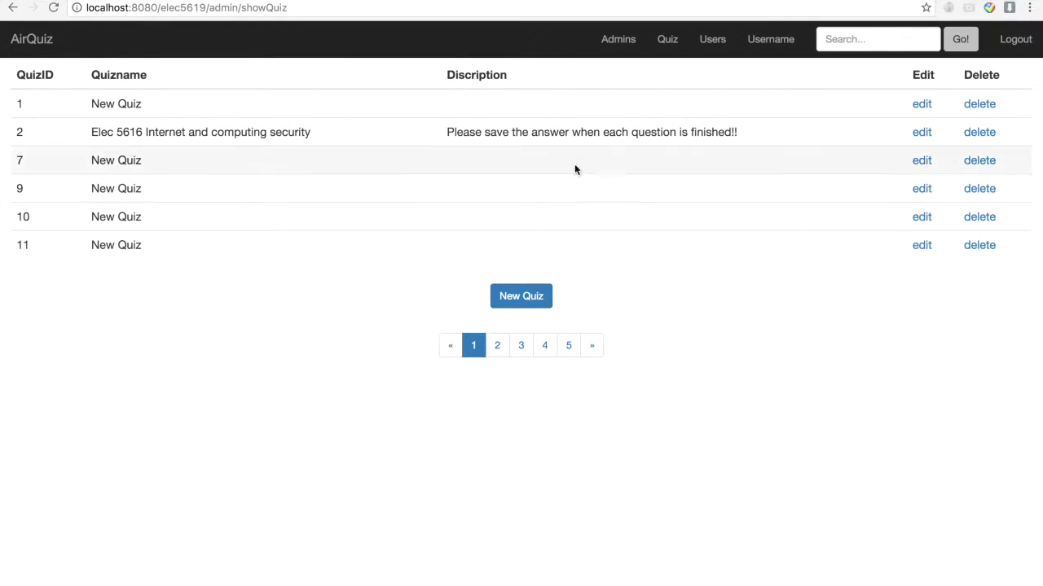
{"action": "left_click", "coordinate": [504, 299]}
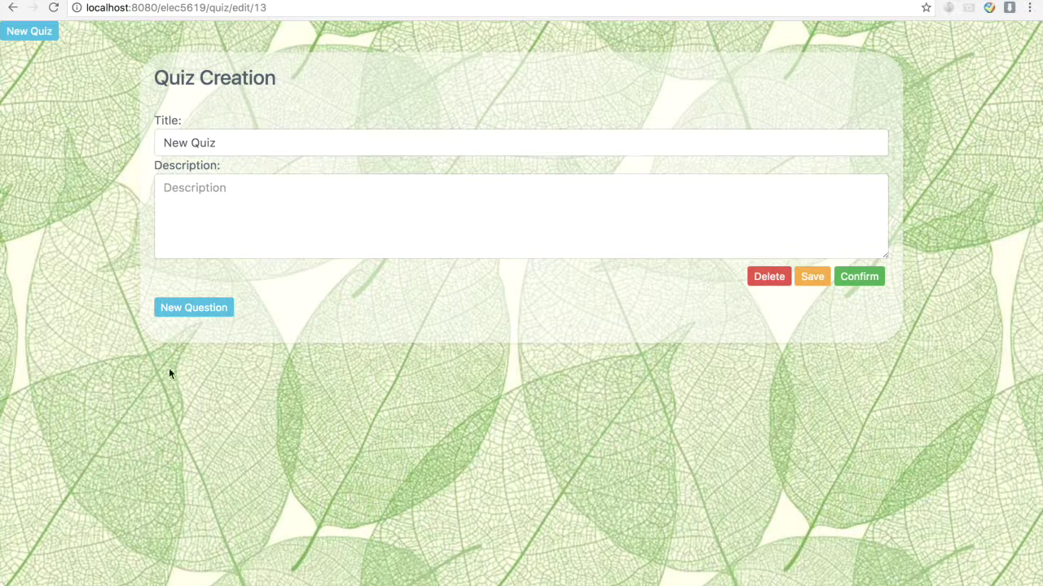
{"action": "left_click", "coordinate": [11, 9]}
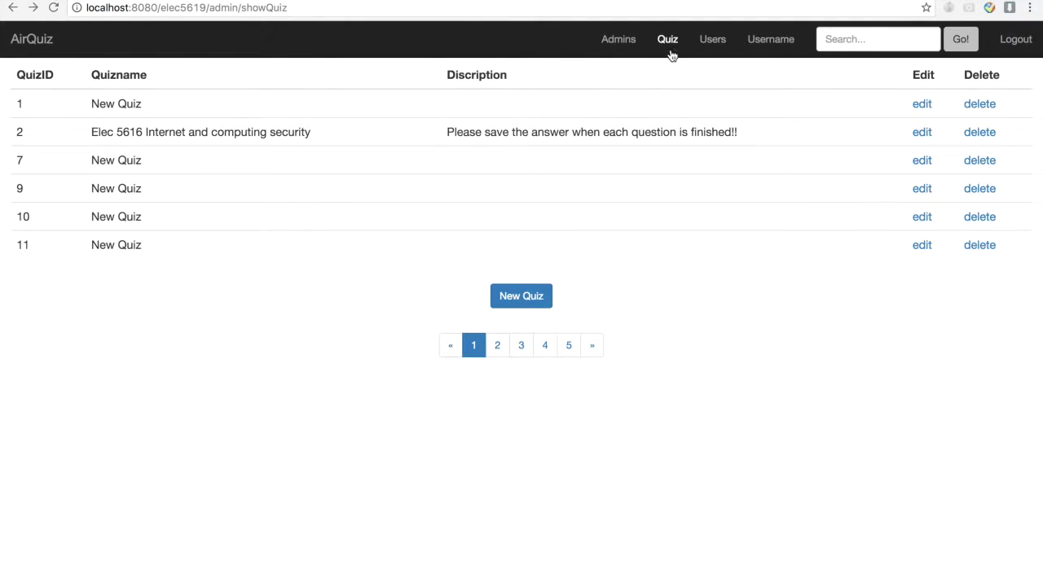
{"action": "left_click", "coordinate": [712, 39]}
- Start a new user with username 'sted123' and fill in the suggested email address
{"action": "scroll", "coordinate": [652, 203], "scroll_direction": "down", "scroll_amount": 3}
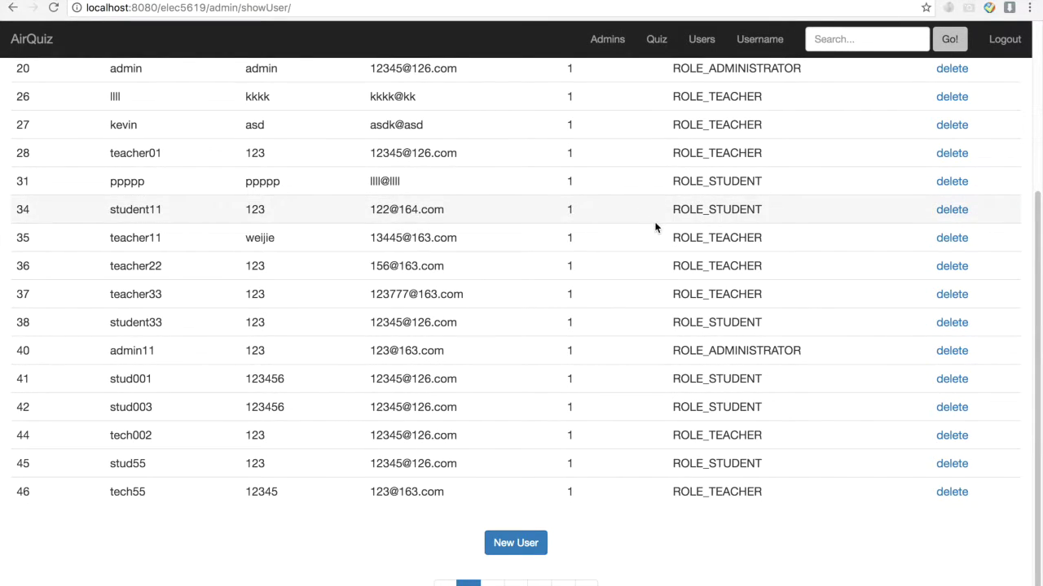
{"action": "left_click", "coordinate": [516, 552]}
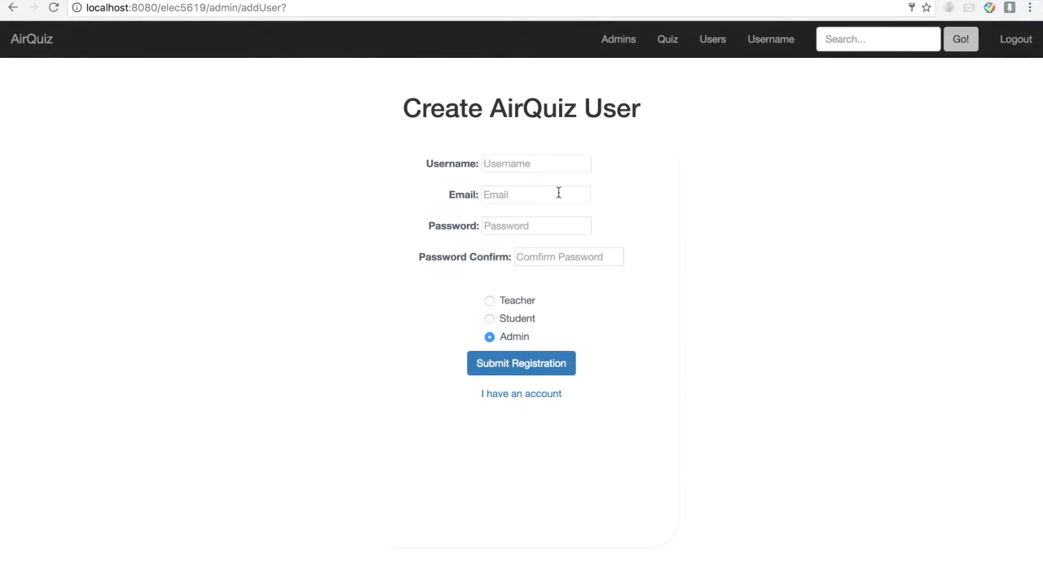
{"action": "left_click", "coordinate": [541, 163]}
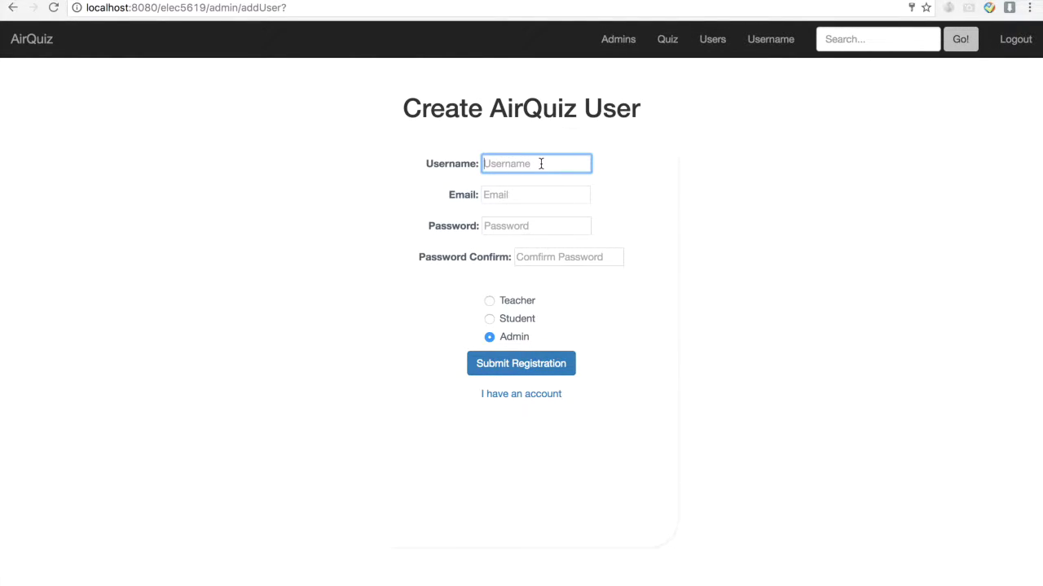
{"action": "type", "text": "s"}
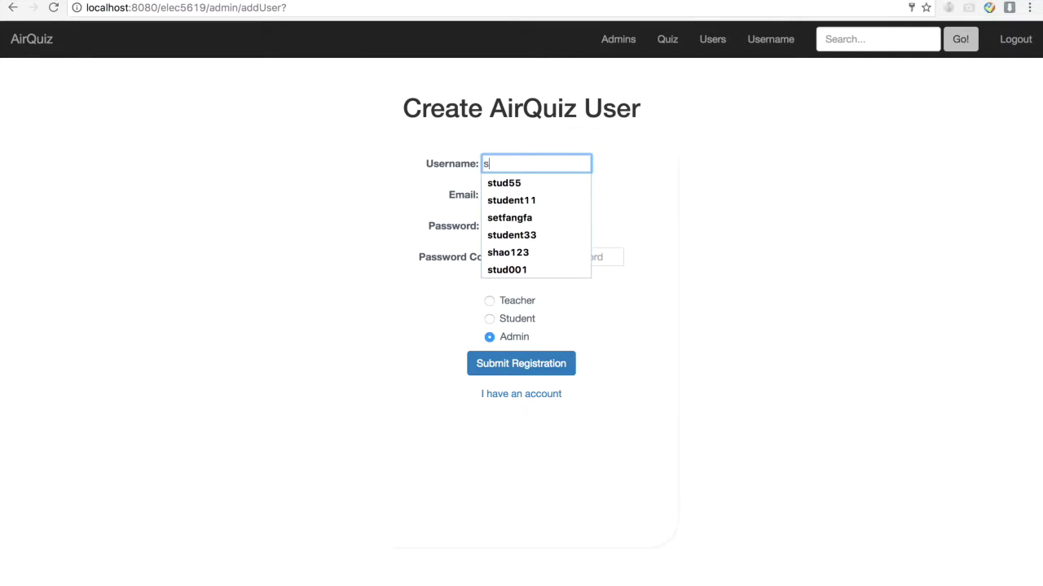
{"action": "type", "text": "ted123"}
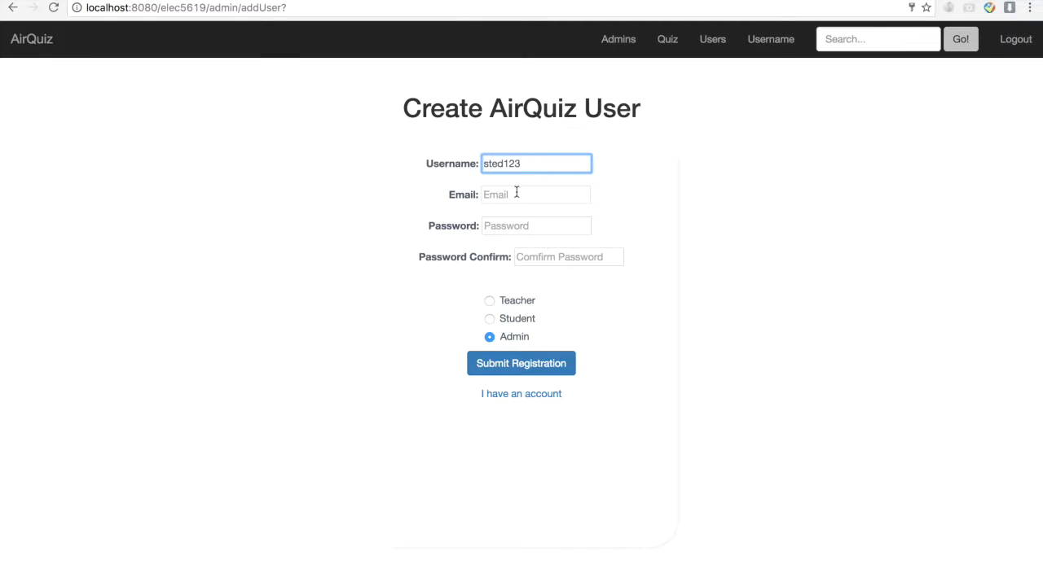
{"action": "left_click", "coordinate": [516, 194]}
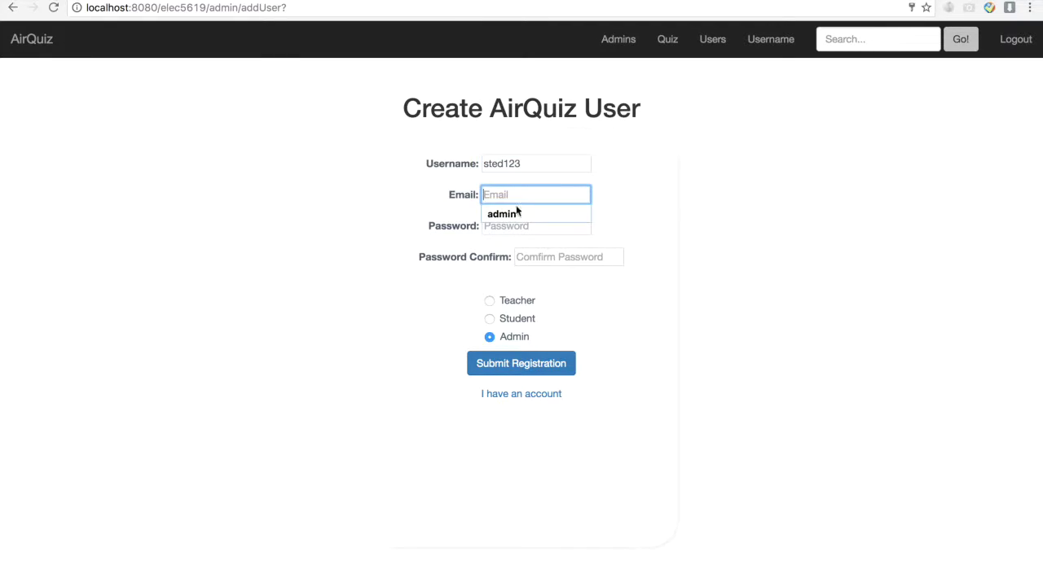
{"action": "type", "text": "12"}
{"action": "left_click", "coordinate": [524, 215]}
- Enter and confirm the password, choose the Student role, and submit the registration
{"action": "left_click", "coordinate": [515, 226]}
{"action": "type", "text": "126.com"}
{"action": "left_click", "coordinate": [536, 257]}
{"action": "type", "text": "1"}
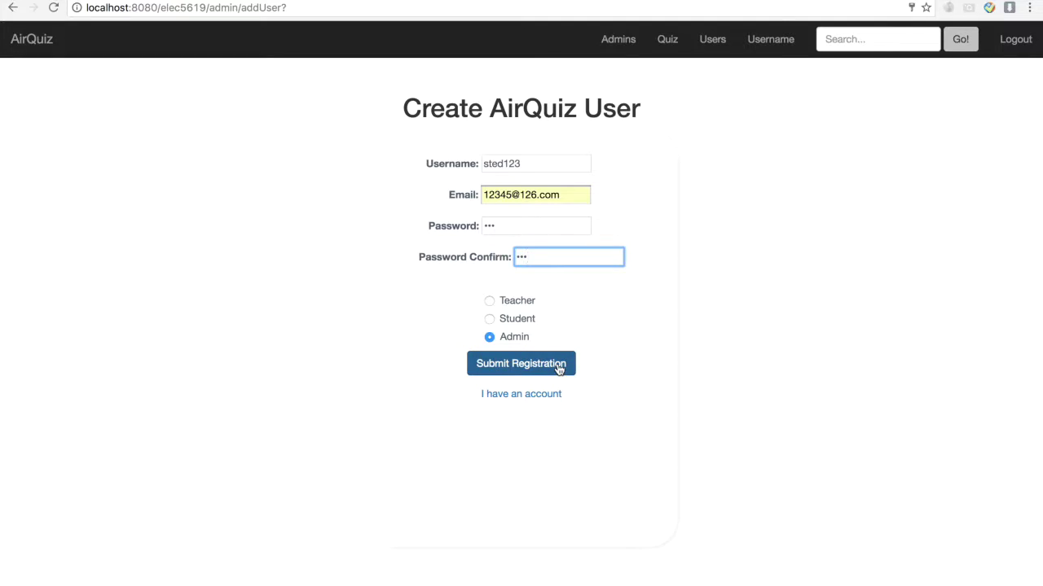
{"action": "left_click", "coordinate": [500, 321]}
{"action": "left_click", "coordinate": [524, 368]}
{"action": "scroll", "coordinate": [524, 368], "scroll_direction": "down", "scroll_amount": 7}
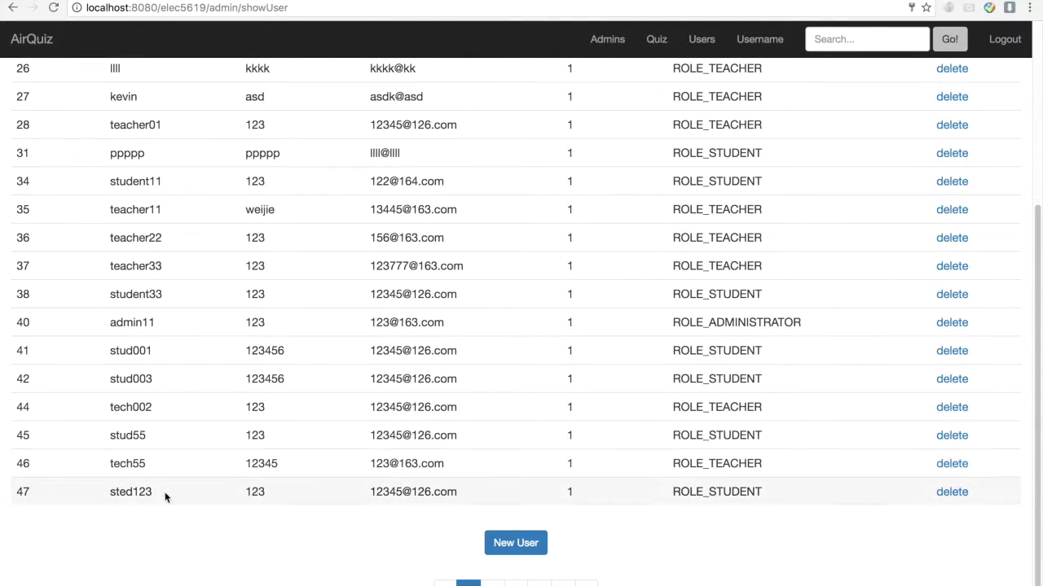
{"action": "left_click", "coordinate": [513, 551]}
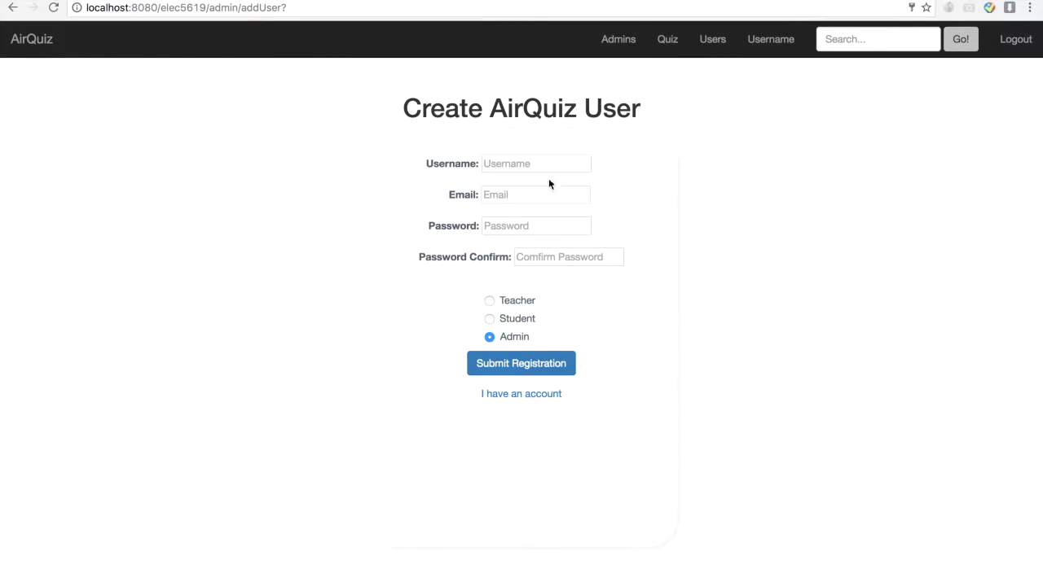
- Register an admin account 'admin1223' with the suggested email and a confirmed password
{"action": "left_click", "coordinate": [549, 166]}
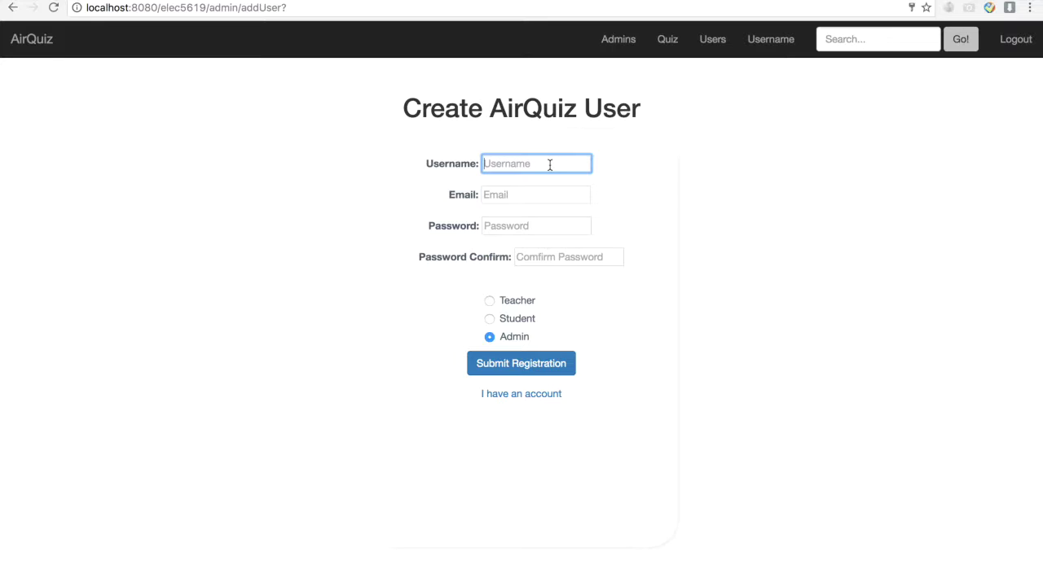
{"action": "type", "text": "admin122"}
{"action": "left_click", "coordinate": [520, 194]}
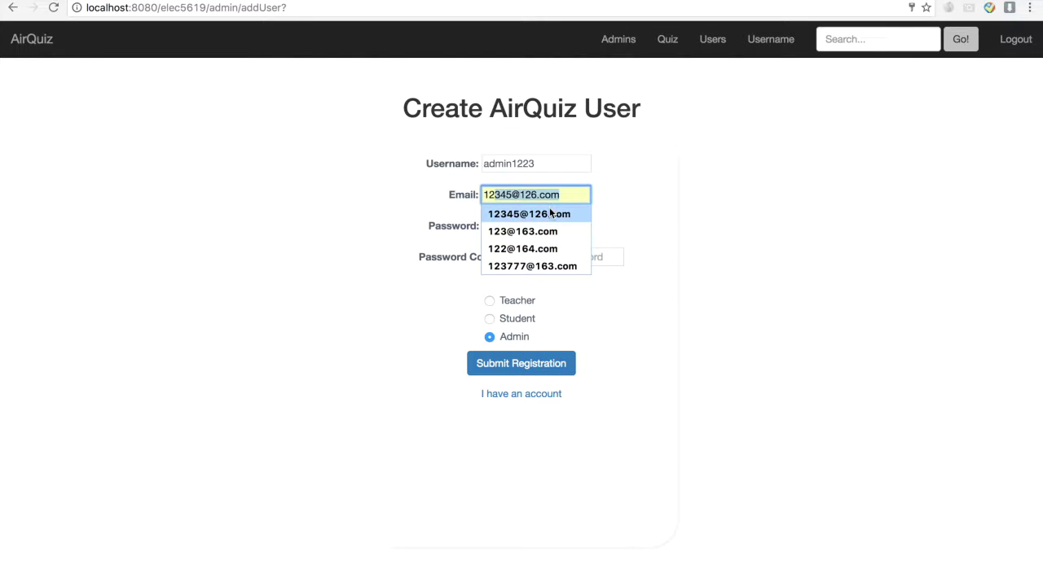
{"action": "left_click", "coordinate": [529, 214]}
{"action": "left_click", "coordinate": [532, 225]}
{"action": "type", "text": "12"}
{"action": "left_click", "coordinate": [540, 256]}
{"action": "type", "text": "1"}
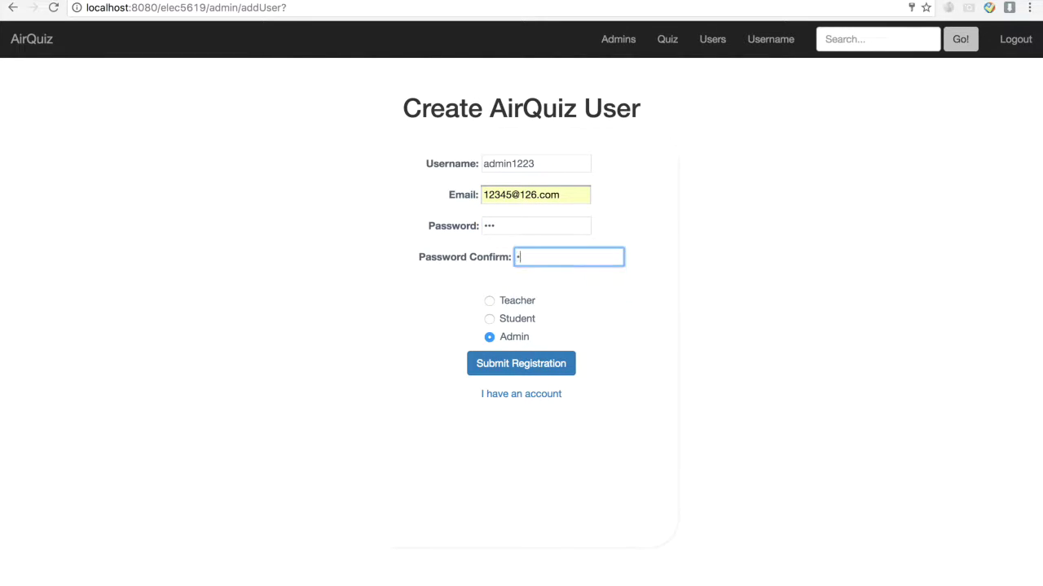
{"action": "left_click", "coordinate": [503, 373]}
- Check the bottom of the user list, then log out to the sign-in page
{"action": "scroll", "coordinate": [571, 359], "scroll_direction": "down", "scroll_amount": 4}
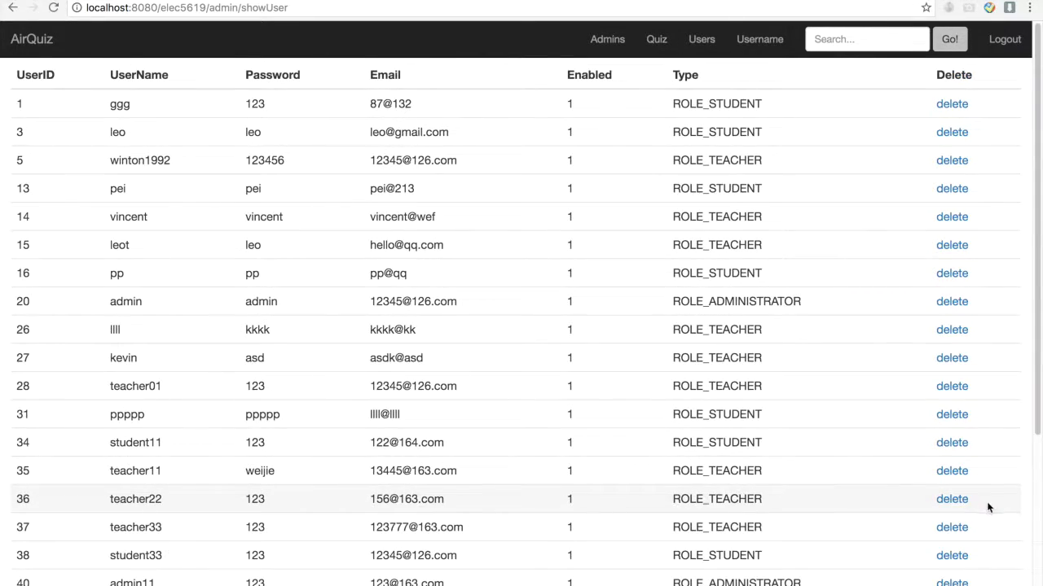
{"action": "scroll", "coordinate": [916, 452], "scroll_direction": "down", "scroll_amount": 10}
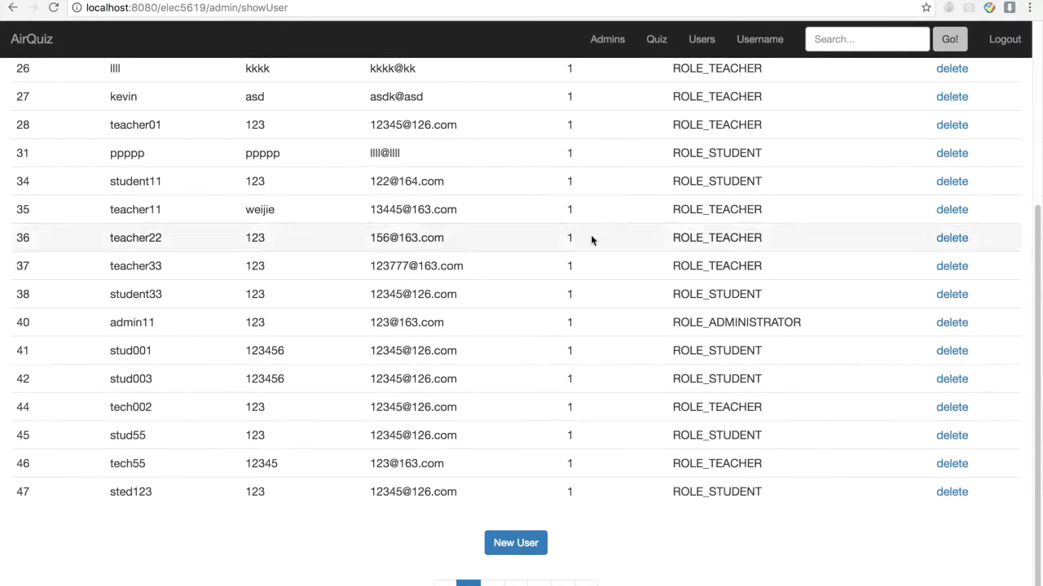
{"action": "left_click", "coordinate": [1012, 42]}
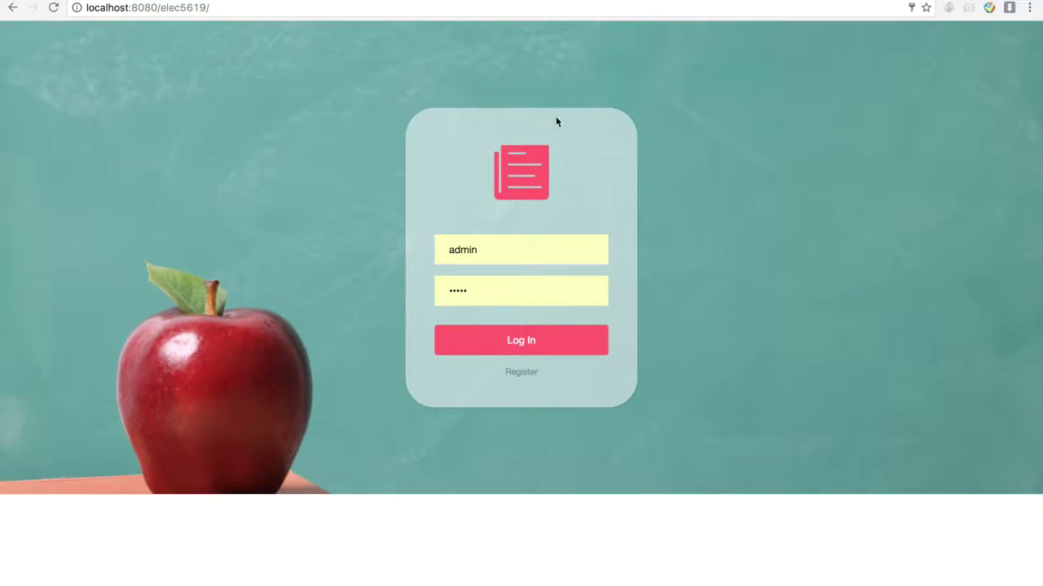